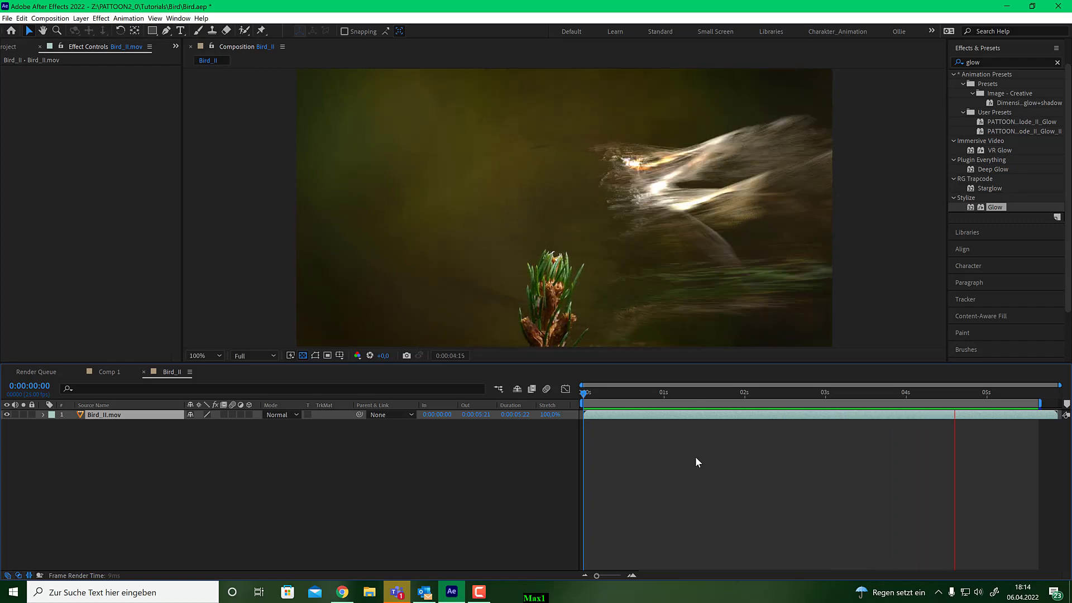
# - Preview the bird dissolve in the Bird_II composition and look at the Particular dissolve video page in the browser
pyautogui.moveTo(701, 393); pyautogui.dragTo(674, 393)
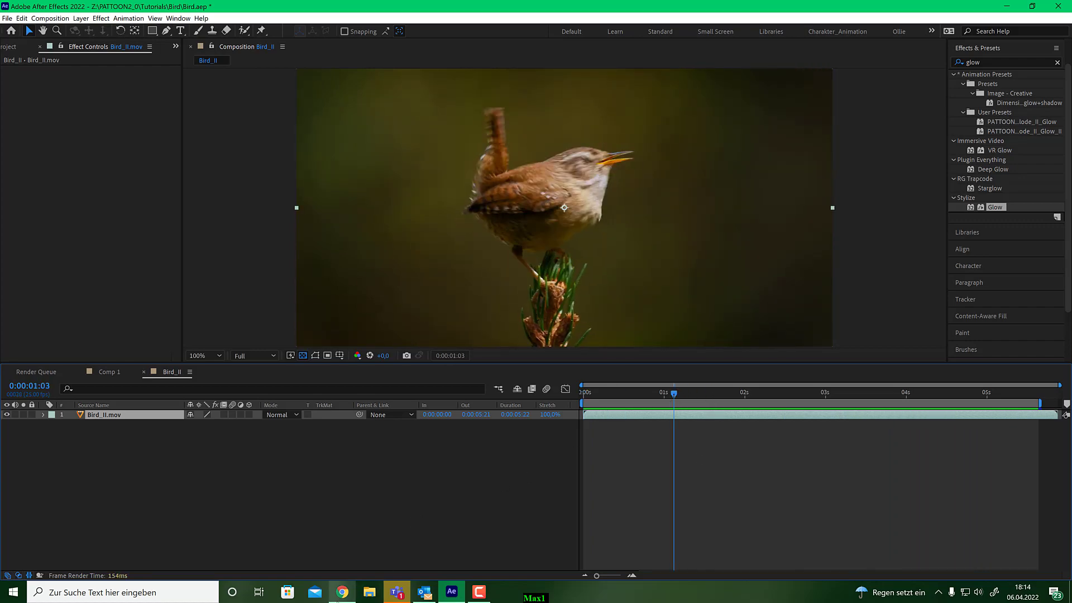
pyautogui.click(341, 595)
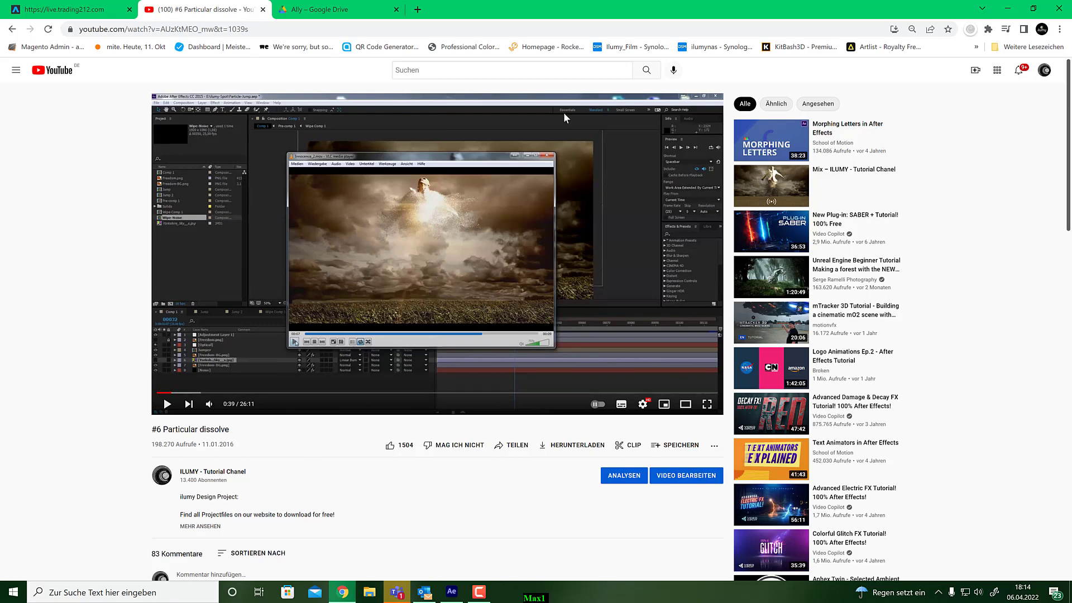
pyautogui.click(1012, 8)
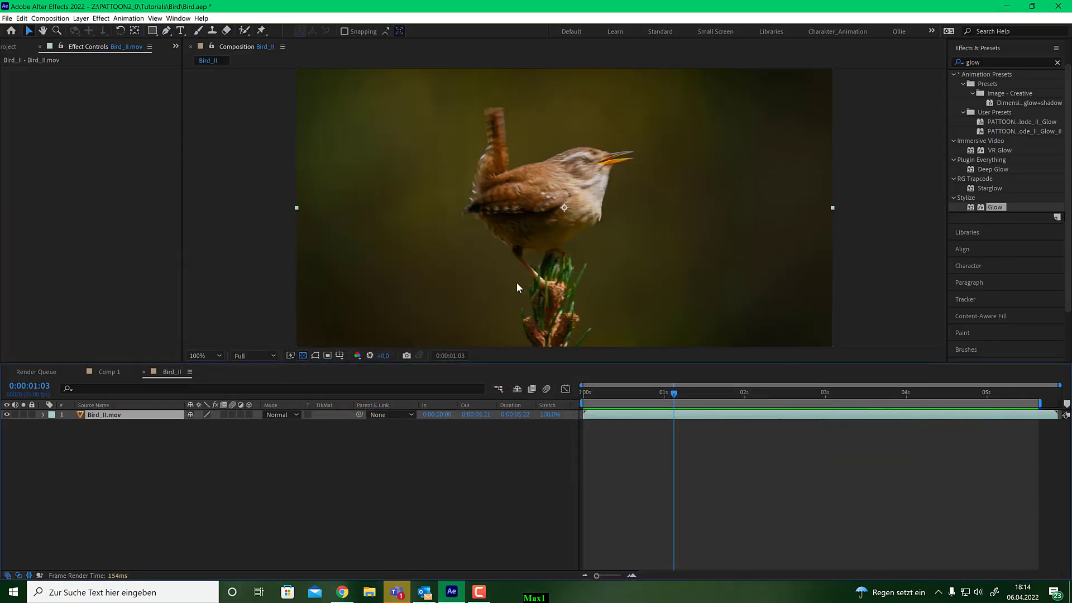
pyautogui.moveTo(656, 393)
pyautogui.mouseDown()
pyautogui.moveTo(620, 393)
pyautogui.moveTo(665, 395)
pyautogui.mouseUp()
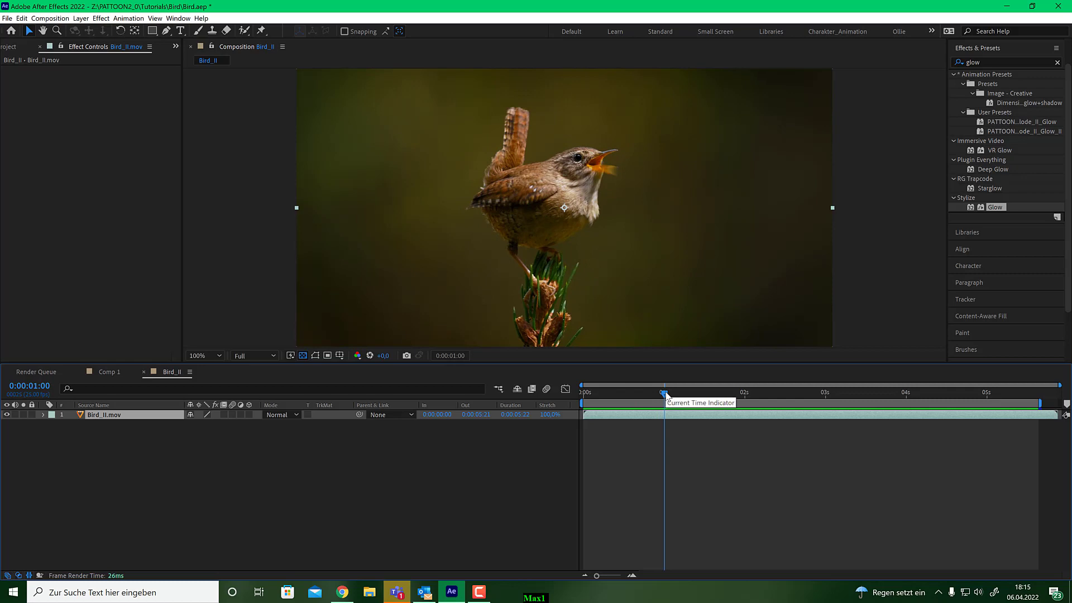
pyautogui.moveTo(666, 395); pyautogui.dragTo(584, 394)
# - Switch to Comp 1 and preview the Bird_II.mov footage up to about 3 seconds in a widened Footage viewer
pyautogui.click(114, 372)
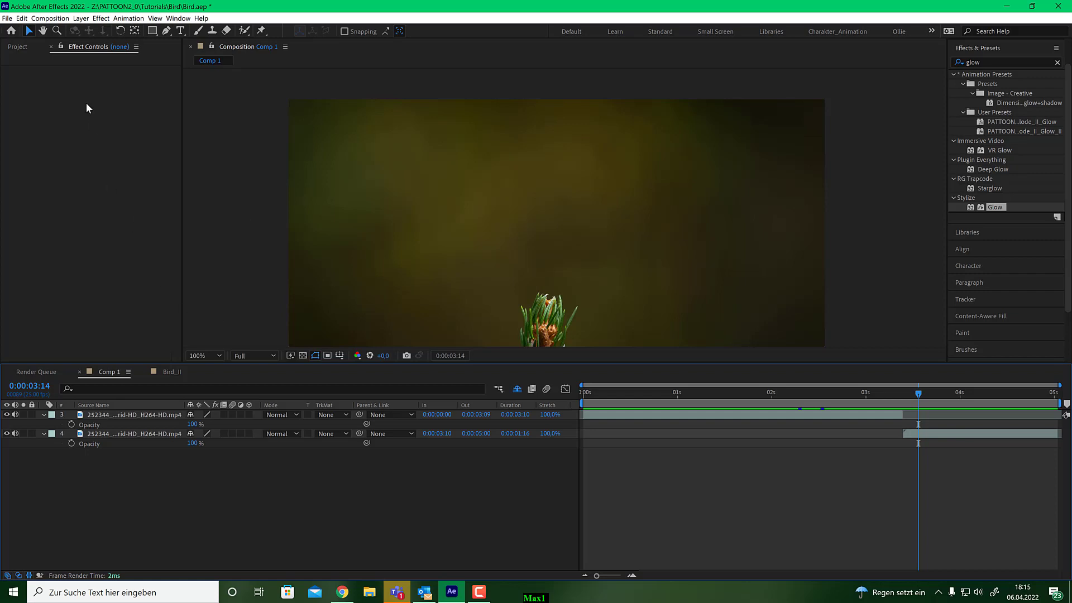
pyautogui.click(19, 48)
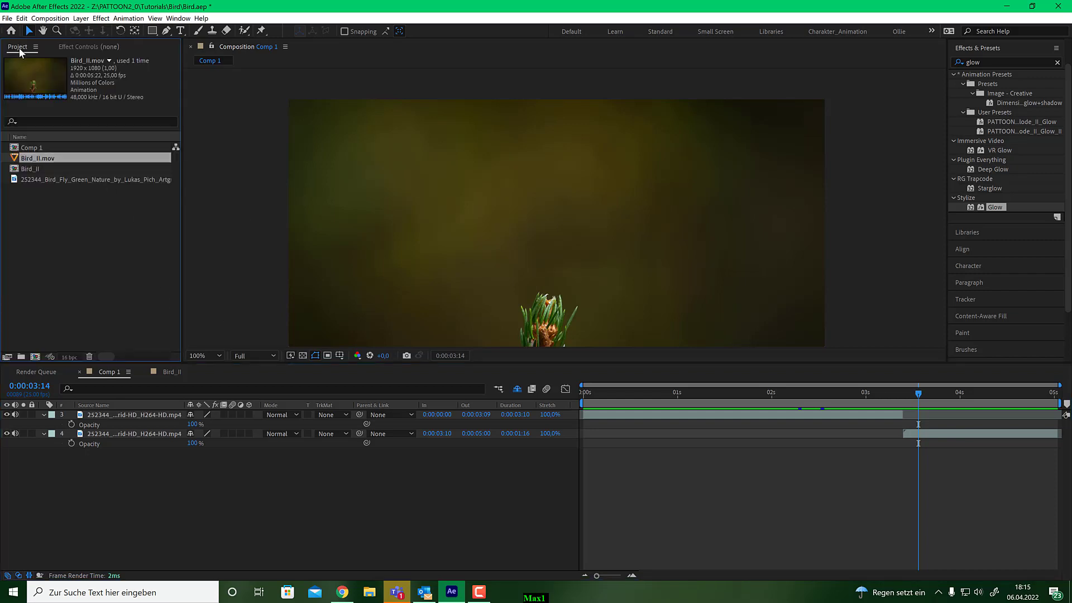
pyautogui.doubleClick(47, 159)
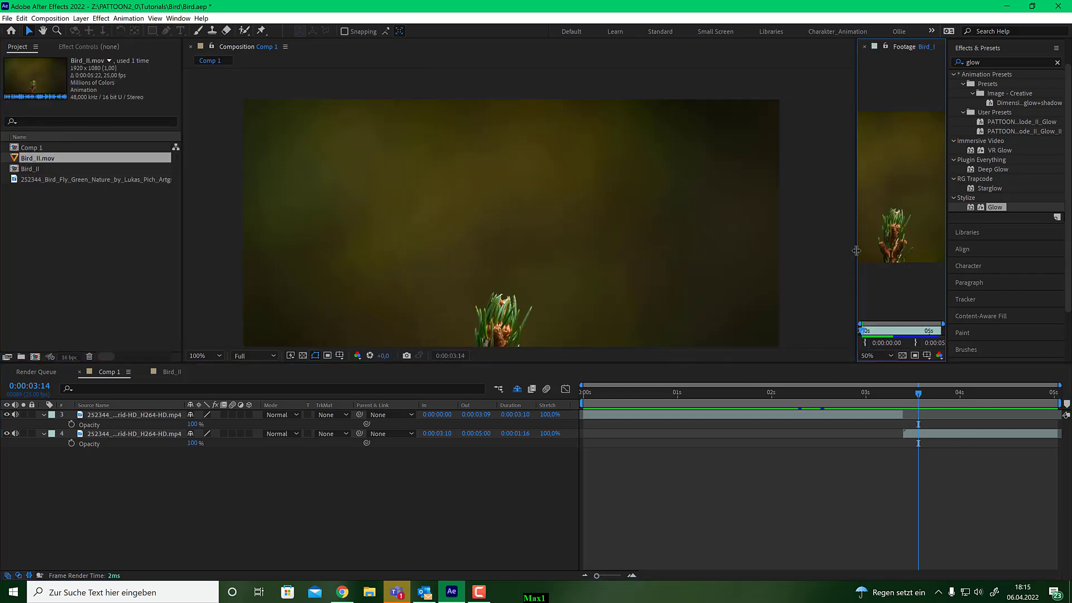
pyautogui.moveTo(855, 259); pyautogui.dragTo(531, 280)
pyautogui.moveTo(601, 333); pyautogui.dragTo(735, 330)
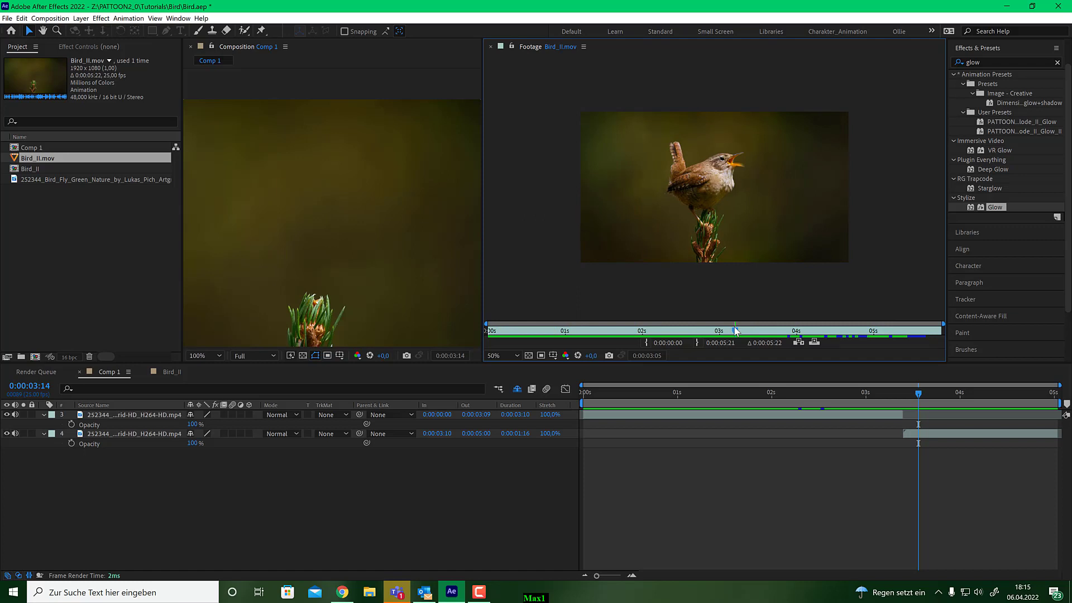
# - Review the original 252344 bird footage and the browser video page, and close the Footage viewer
pyautogui.doubleClick(150, 180)
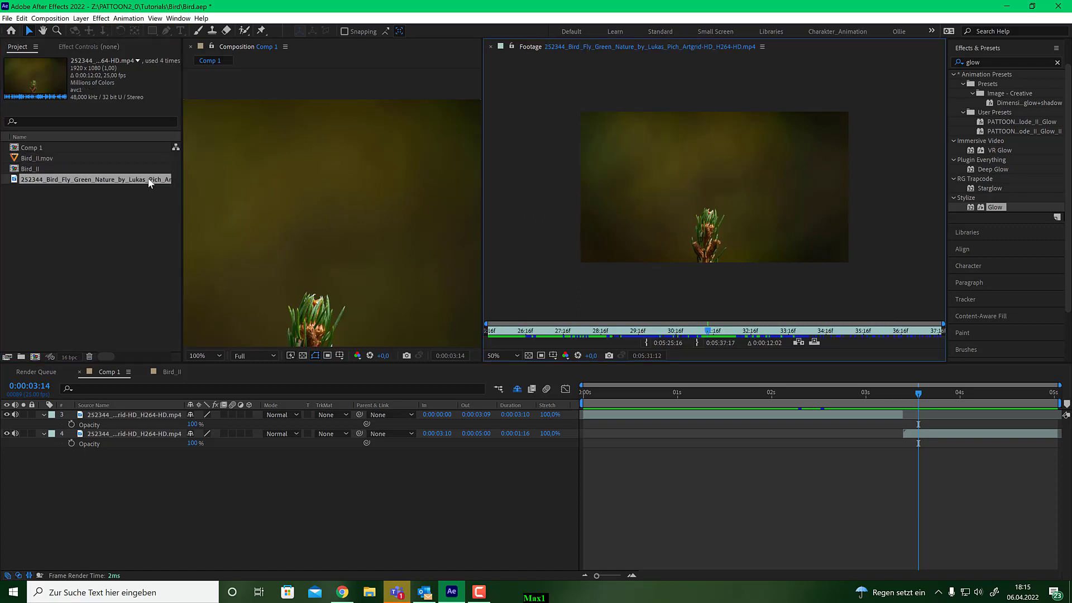
pyautogui.moveTo(579, 336); pyautogui.dragTo(733, 328)
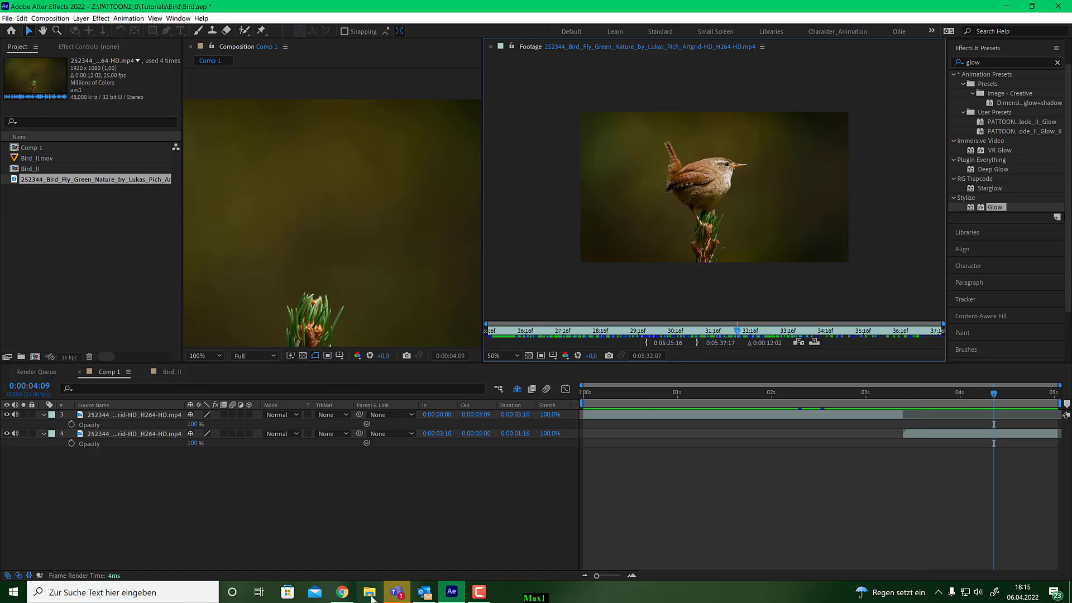
pyautogui.click(342, 592)
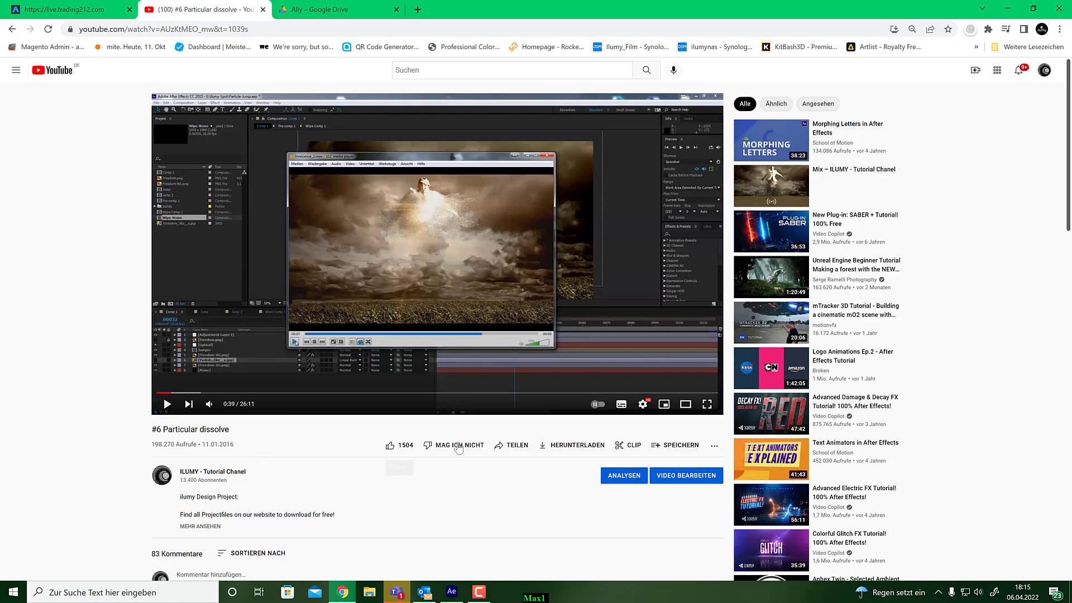
pyautogui.click(1008, 8)
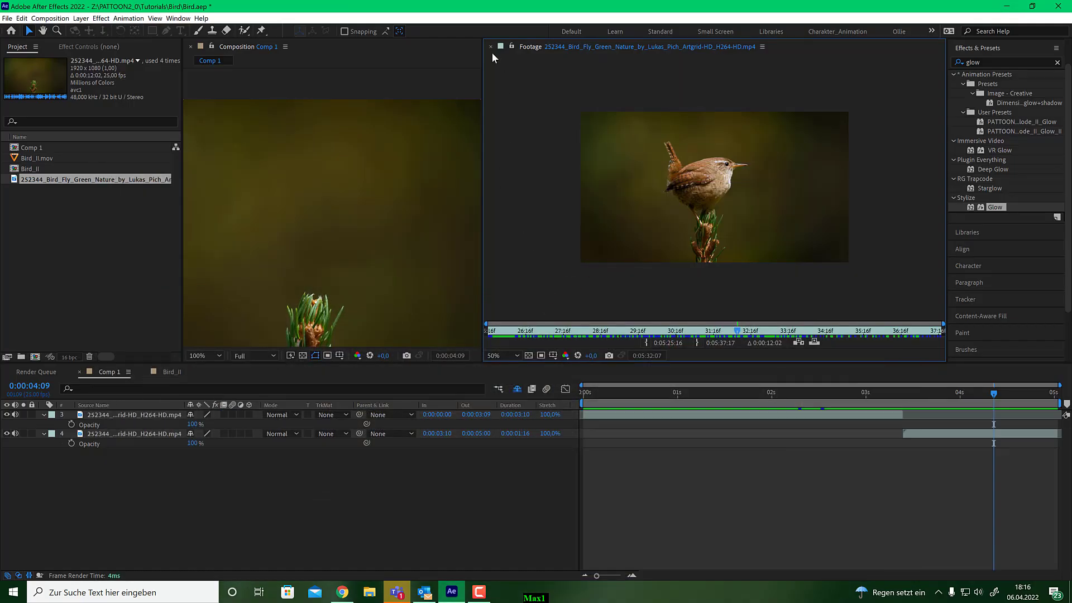
pyautogui.click(491, 46)
# - Examine Comp 1 around the cut between the singing bird clip and the empty branch clip, stopping at 0:00:03:06
pyautogui.click(850, 392)
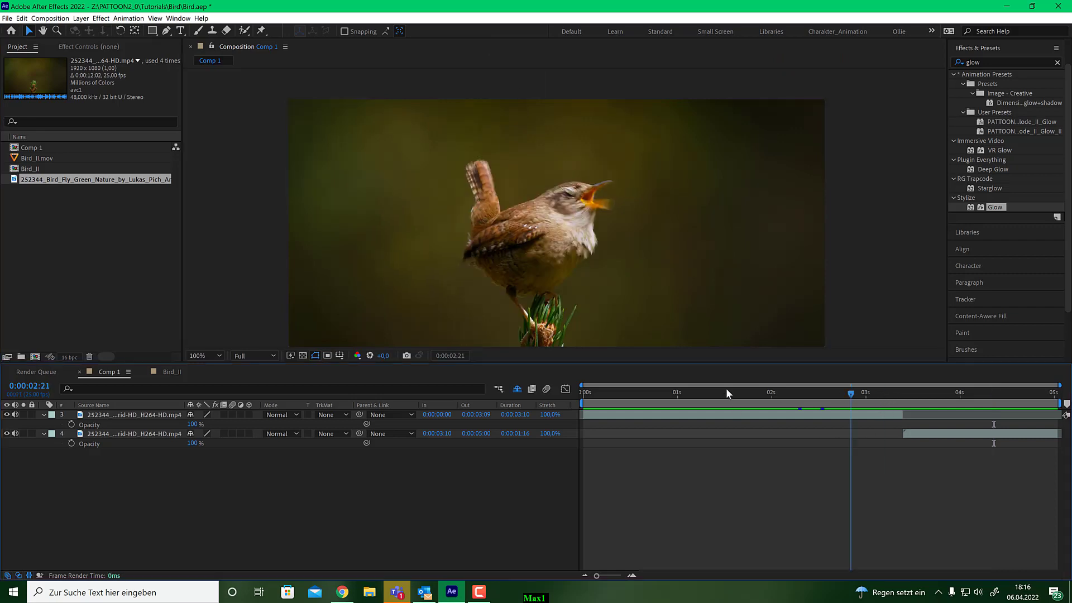
pyautogui.moveTo(726, 393); pyautogui.dragTo(707, 413)
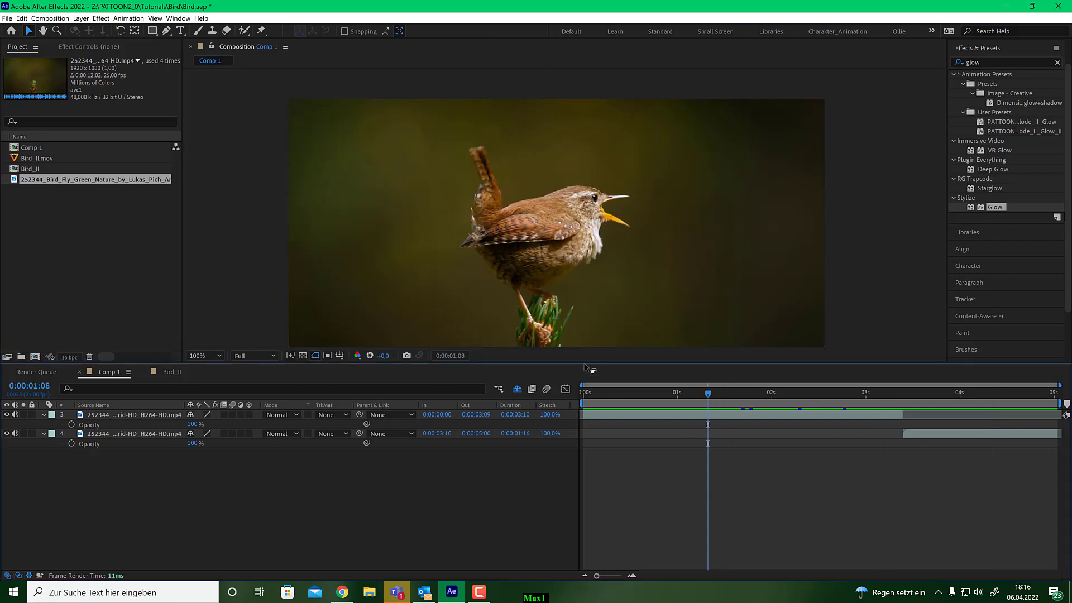
pyautogui.moveTo(584, 363); pyautogui.dragTo(620, 389)
pyautogui.moveTo(707, 421); pyautogui.dragTo(941, 420)
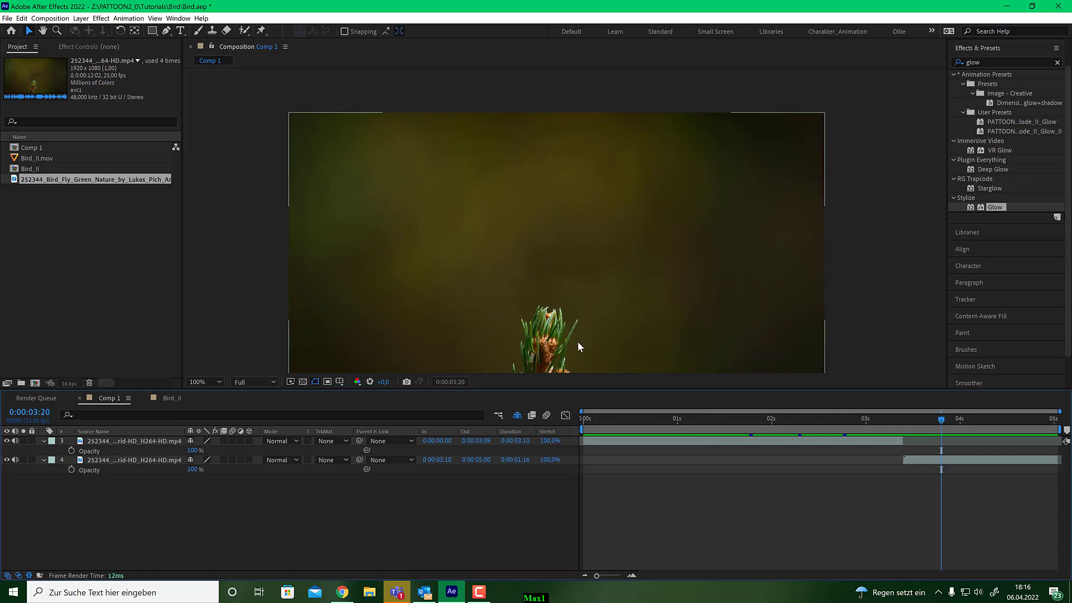
pyautogui.moveTo(591, 289); pyautogui.dragTo(591, 246)
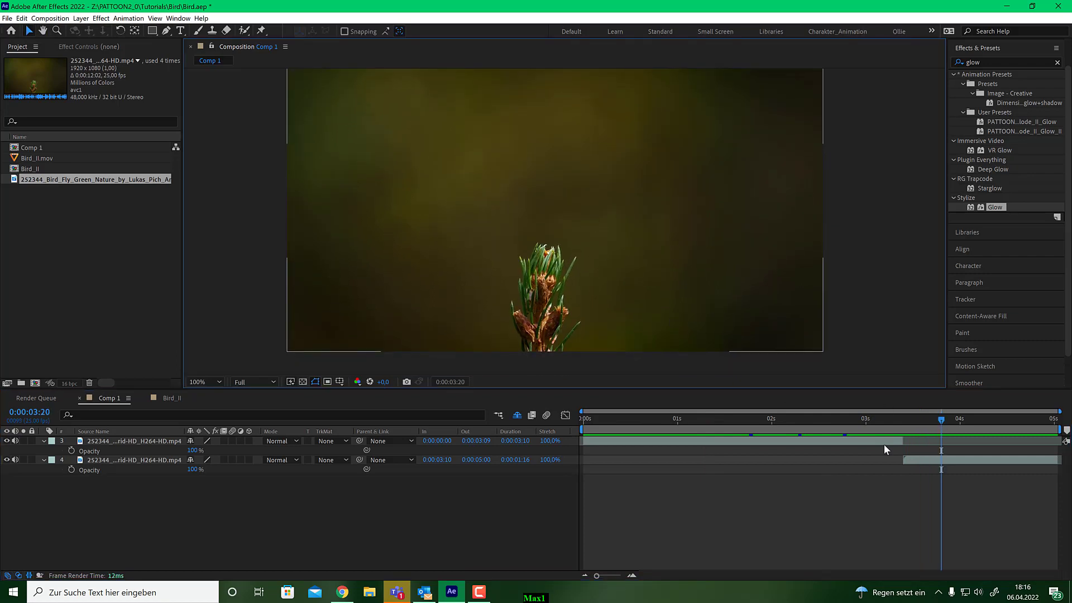
pyautogui.moveTo(942, 420); pyautogui.dragTo(899, 428)
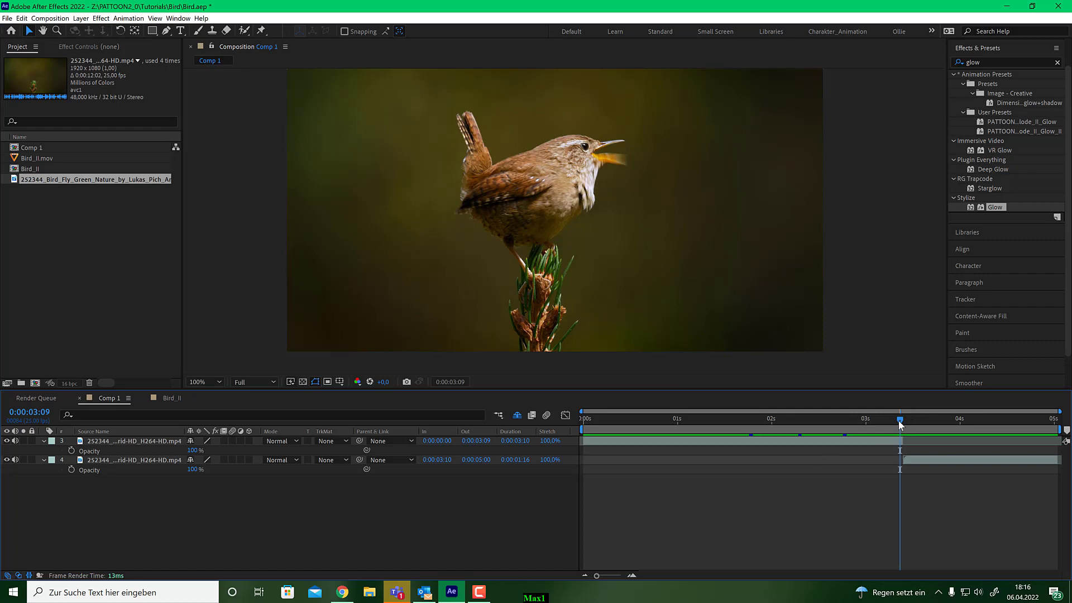
pyautogui.moveTo(892, 420); pyautogui.dragTo(888, 420)
# - Duplicate the upper bird clip layer and trim the copy to run from 0:00:03:10 to the end of the composition
pyautogui.click(876, 445)
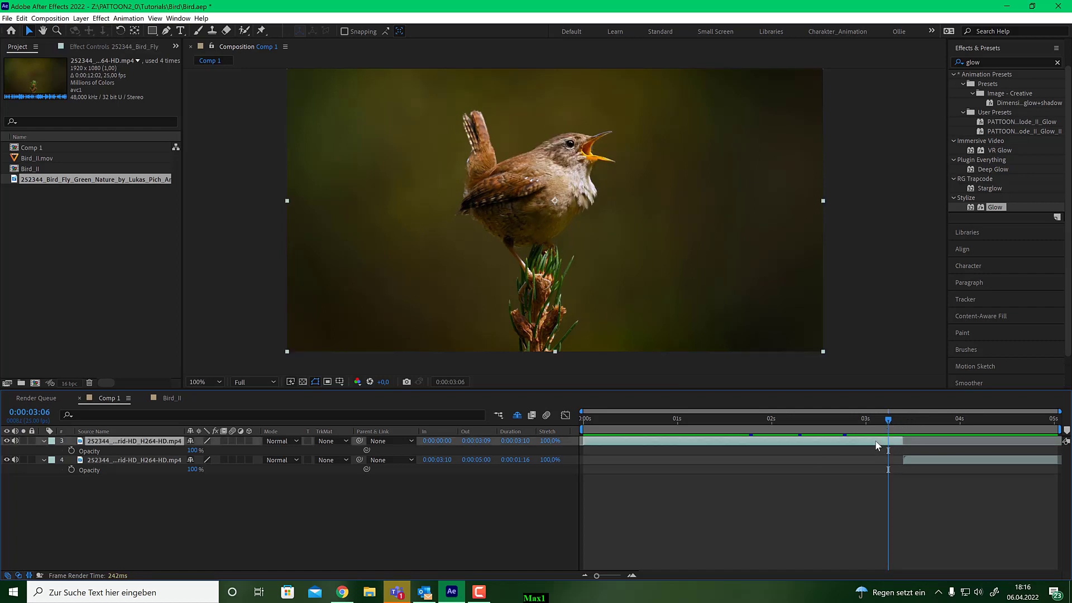
pyautogui.hotkey('ctrl', 'd')
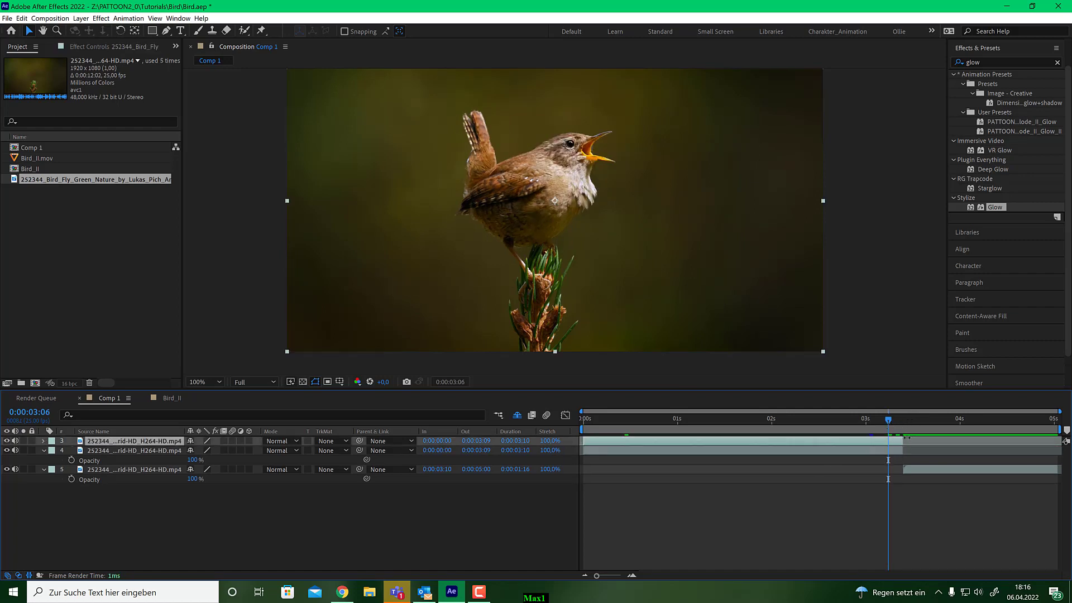
pyautogui.moveTo(906, 441); pyautogui.dragTo(1063, 442)
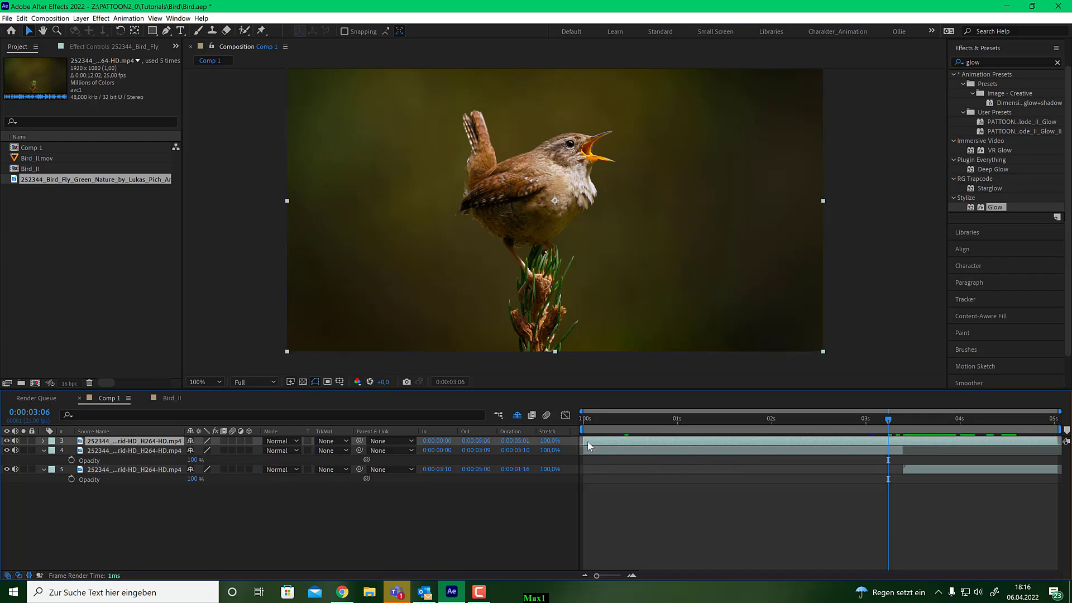
pyautogui.moveTo(586, 441); pyautogui.dragTo(928, 418)
pyautogui.click(900, 425)
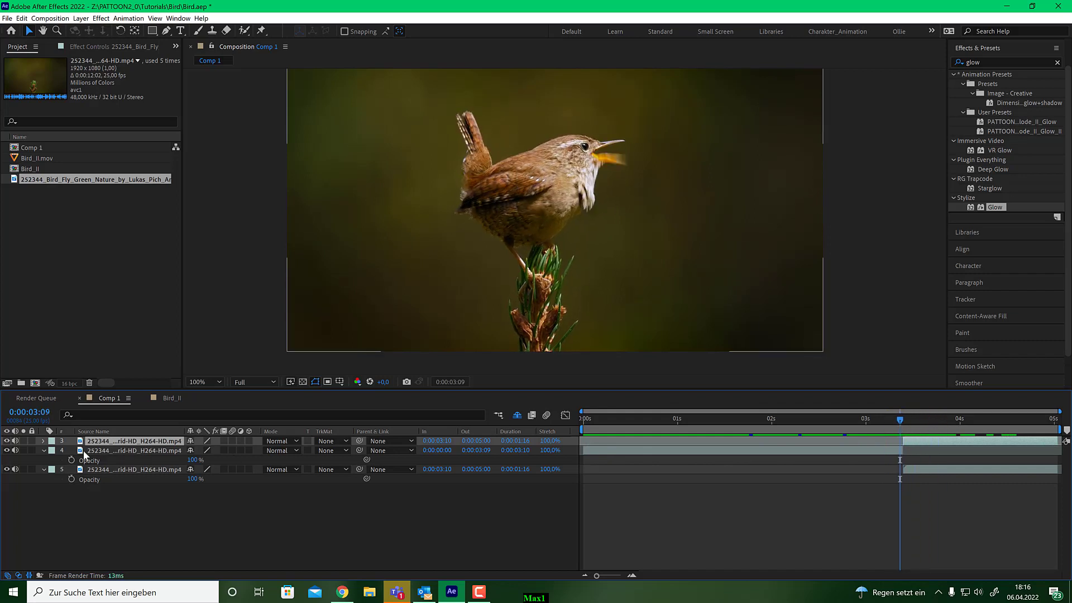
# - Solo the trimmed copy at 0:00:03:12 and search the effects library for "key"
pyautogui.click(24, 441)
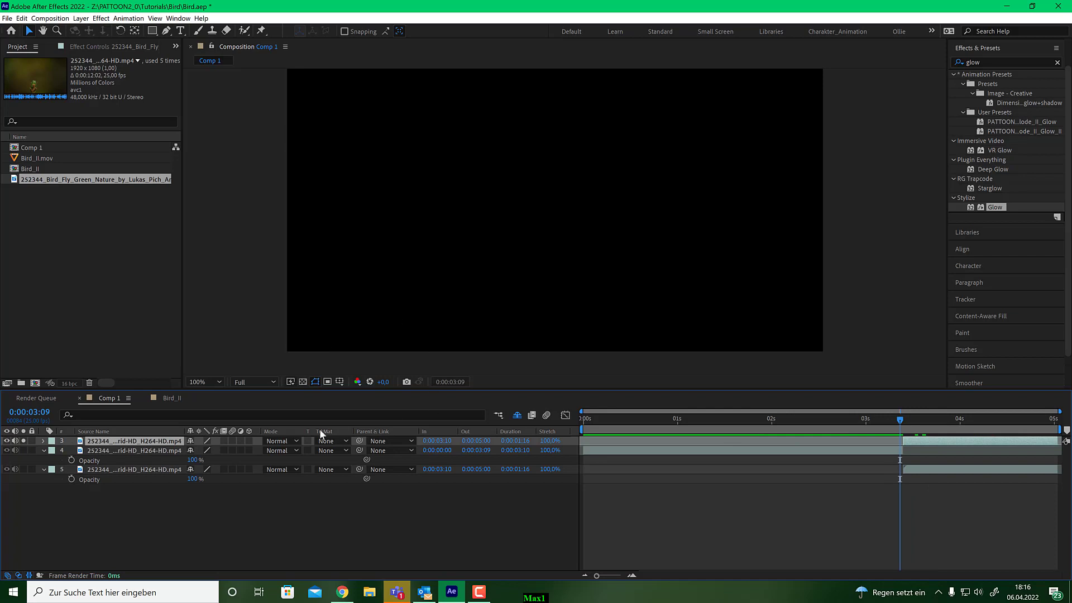
pyautogui.click(911, 419)
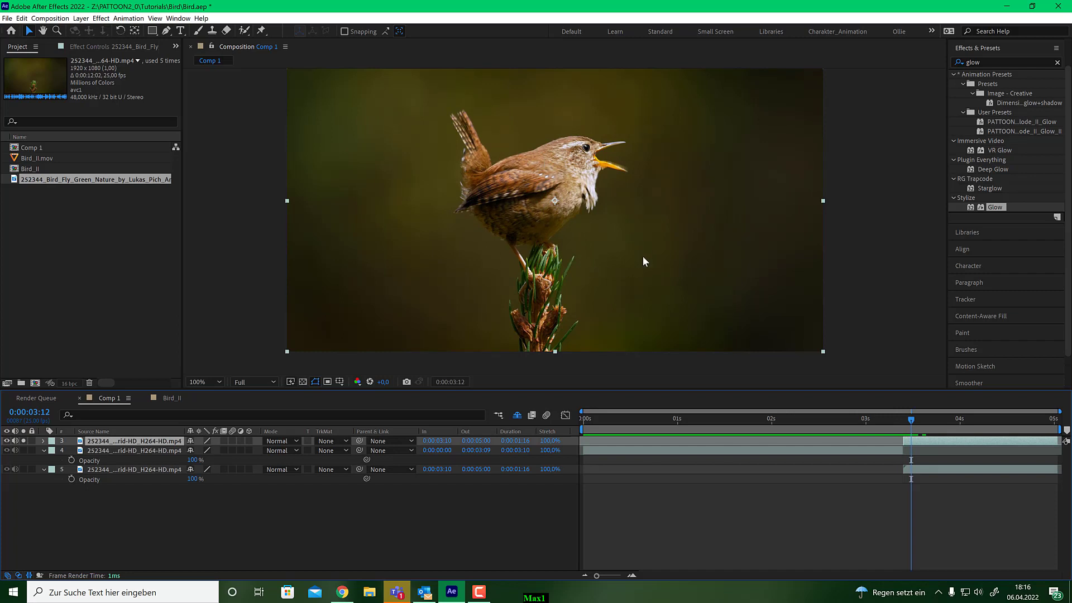
pyautogui.moveTo(983, 60); pyautogui.dragTo(945, 62)
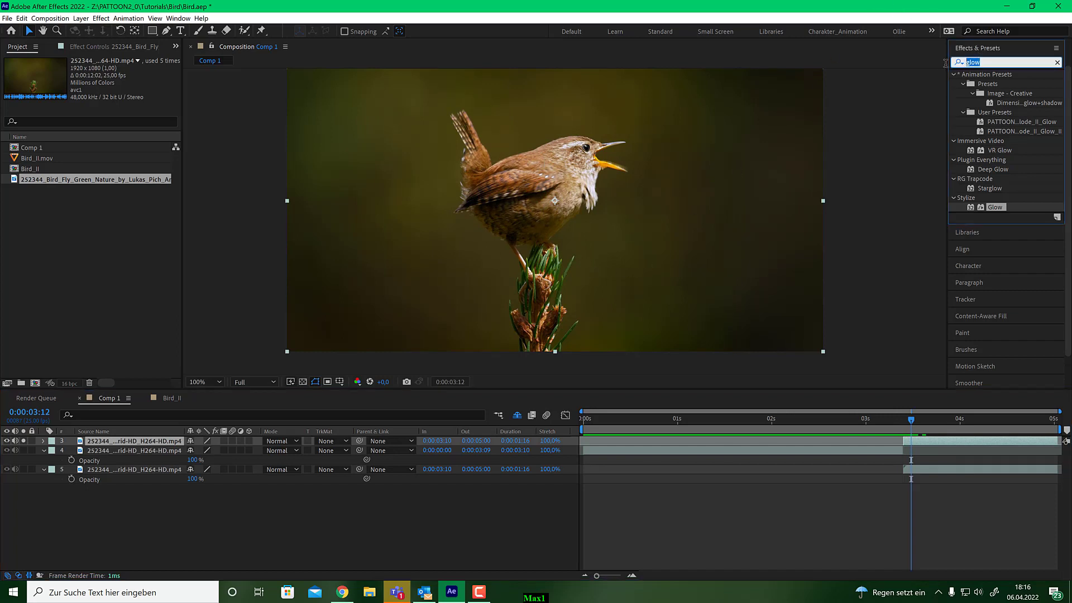
pyautogui.write('key')
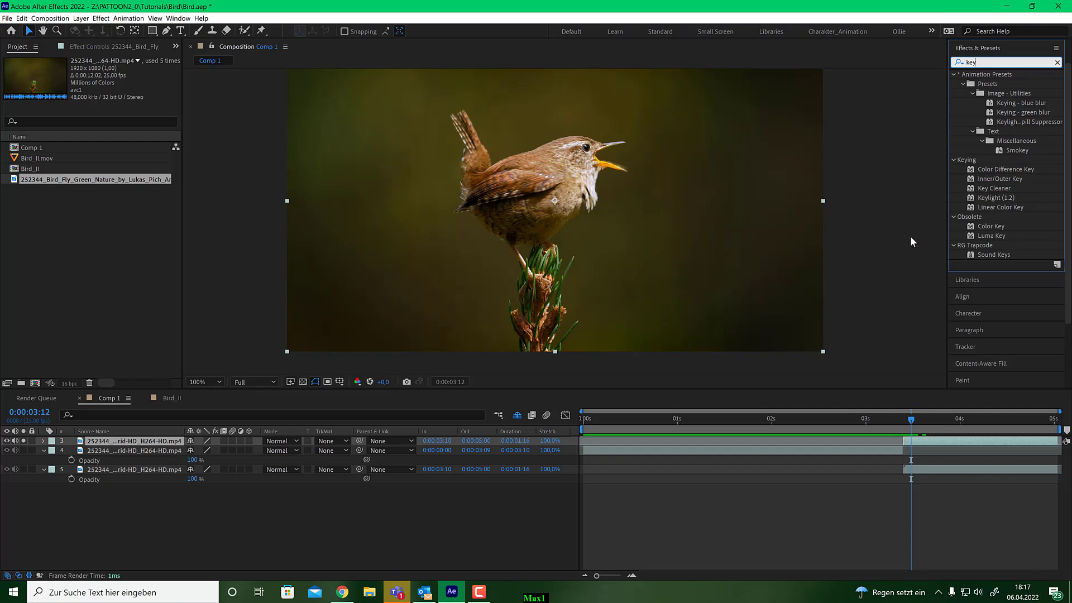
# - Try keying out the background with Keylight (1.2) using a sampled background colour, and delete the effect
pyautogui.moveTo(980, 197); pyautogui.dragTo(564, 220)
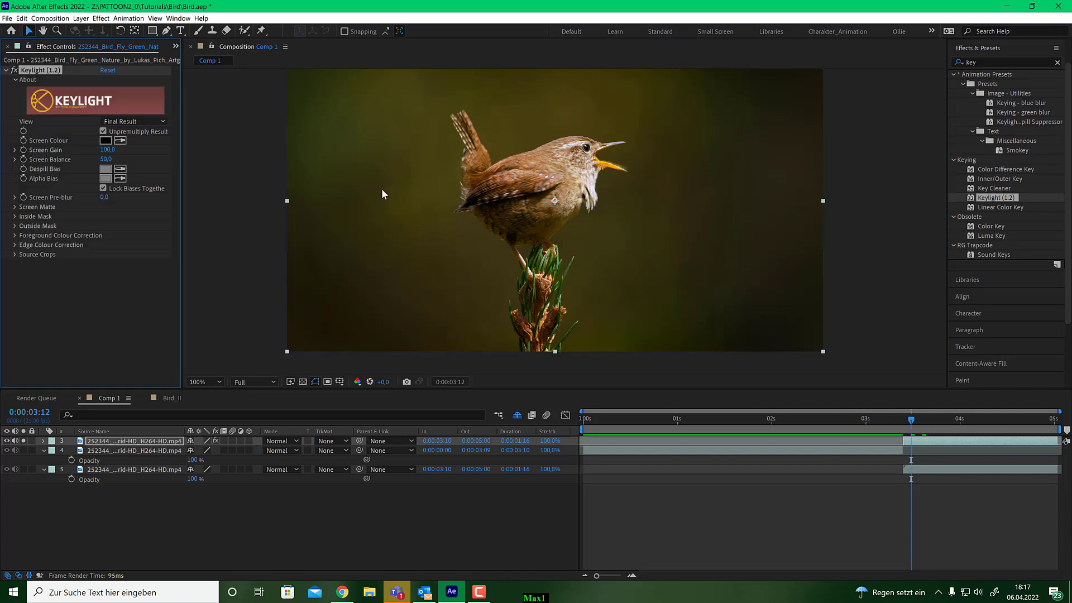
pyautogui.click(120, 140)
pyautogui.click(420, 151)
pyautogui.moveTo(107, 150); pyautogui.dragTo(474, 150)
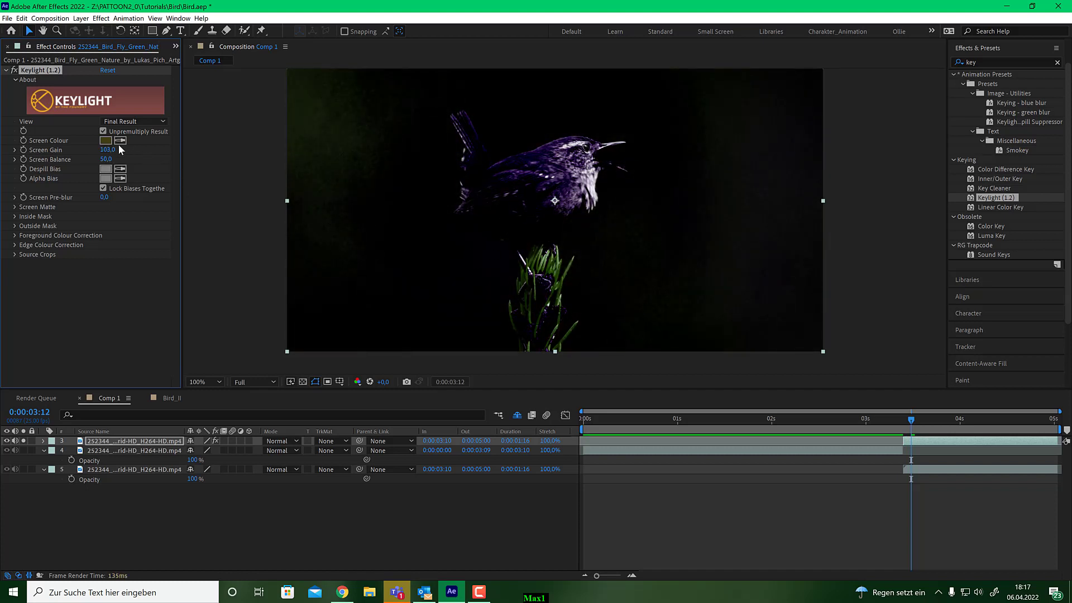
pyautogui.press('Delete')
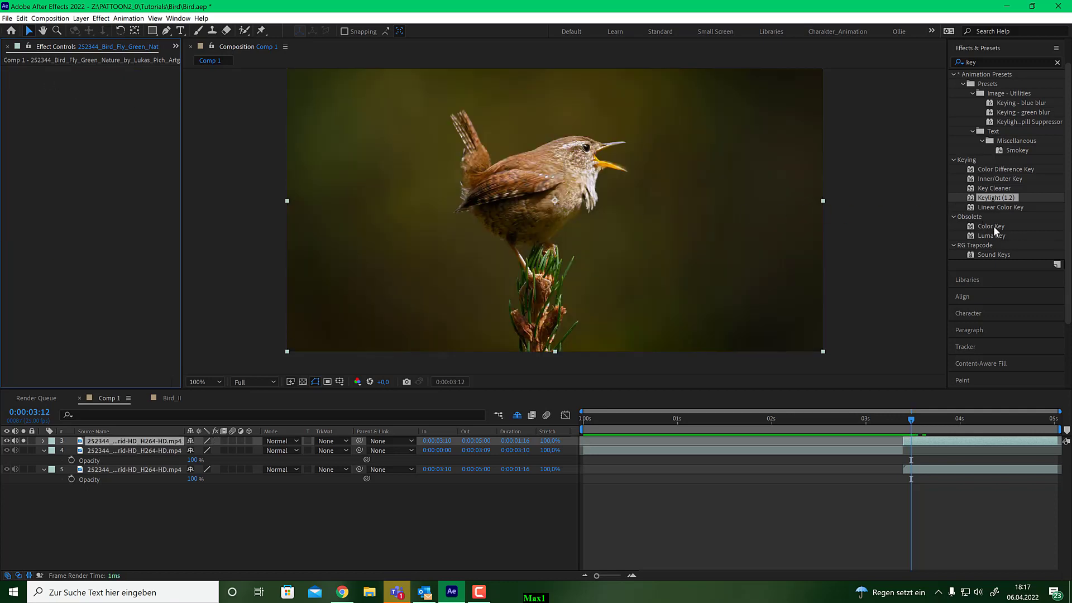
# - Apply Color Key to the soloed bird layer, sampling the dark green background near its upper corner with Color Tolerance 22
pyautogui.moveTo(993, 226); pyautogui.dragTo(667, 283)
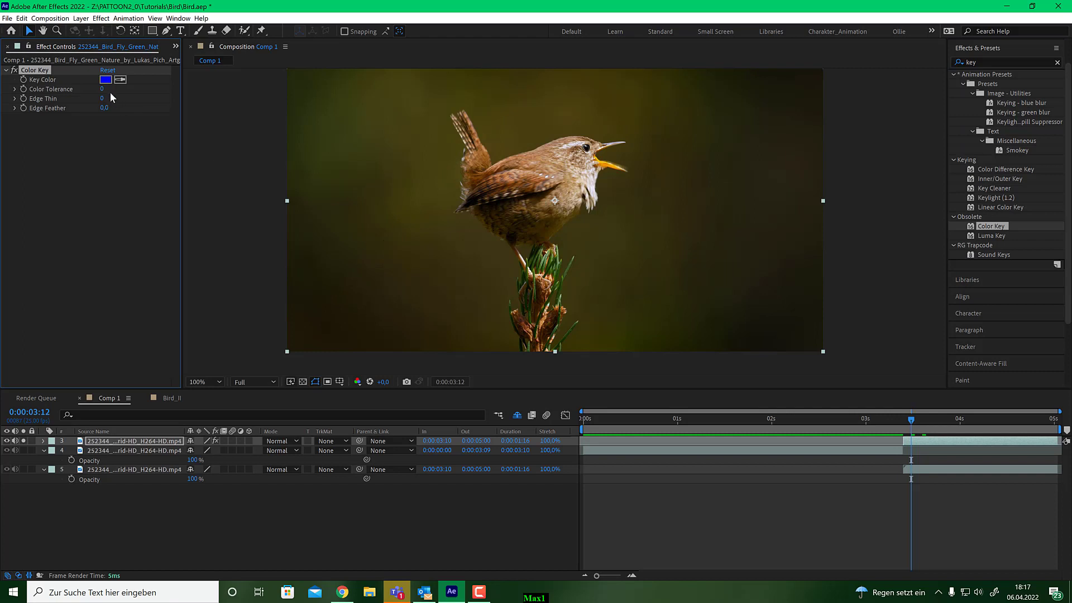
pyautogui.click(120, 79)
pyautogui.click(322, 101)
pyautogui.moveTo(102, 92); pyautogui.dragTo(113, 90)
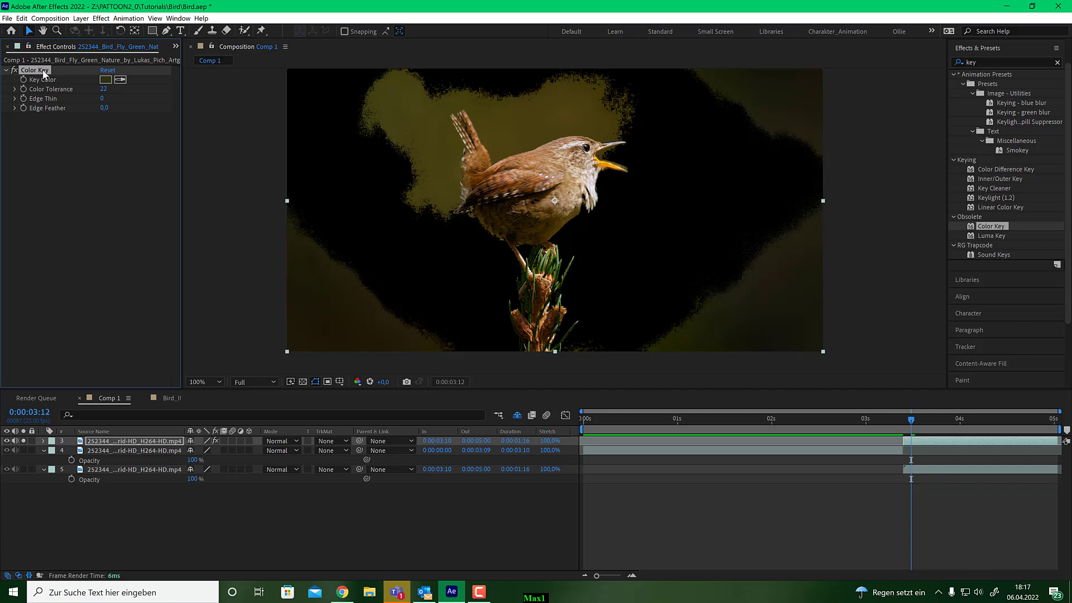
# - Duplicate the Color Key effect, sample the remaining olive background beside the bird's tail, and preview the key
pyautogui.hotkey('ctrl', 'd')
pyautogui.click(120, 127)
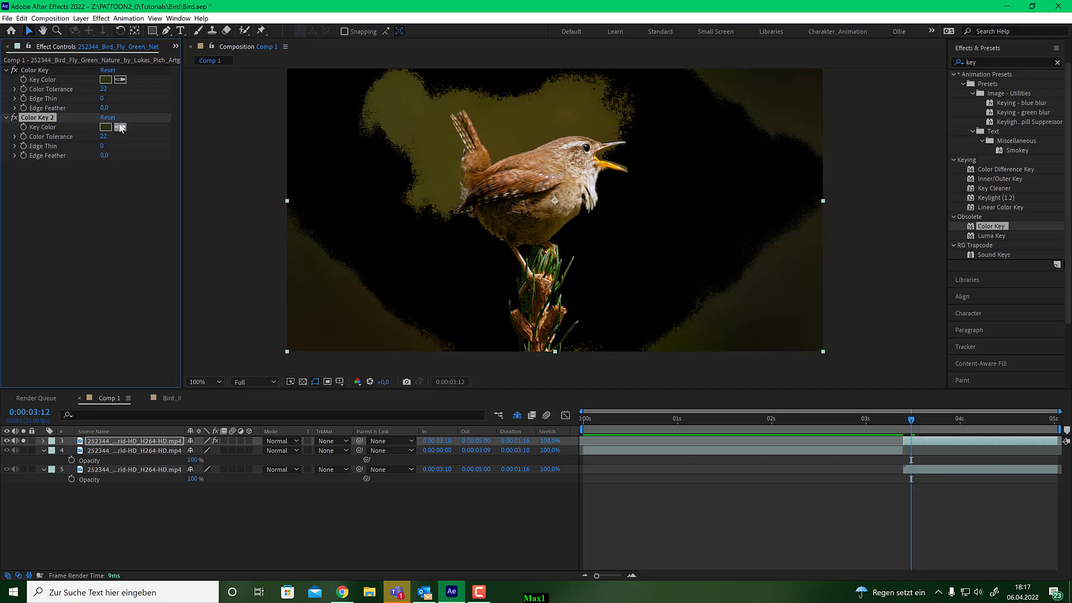
pyautogui.click(409, 105)
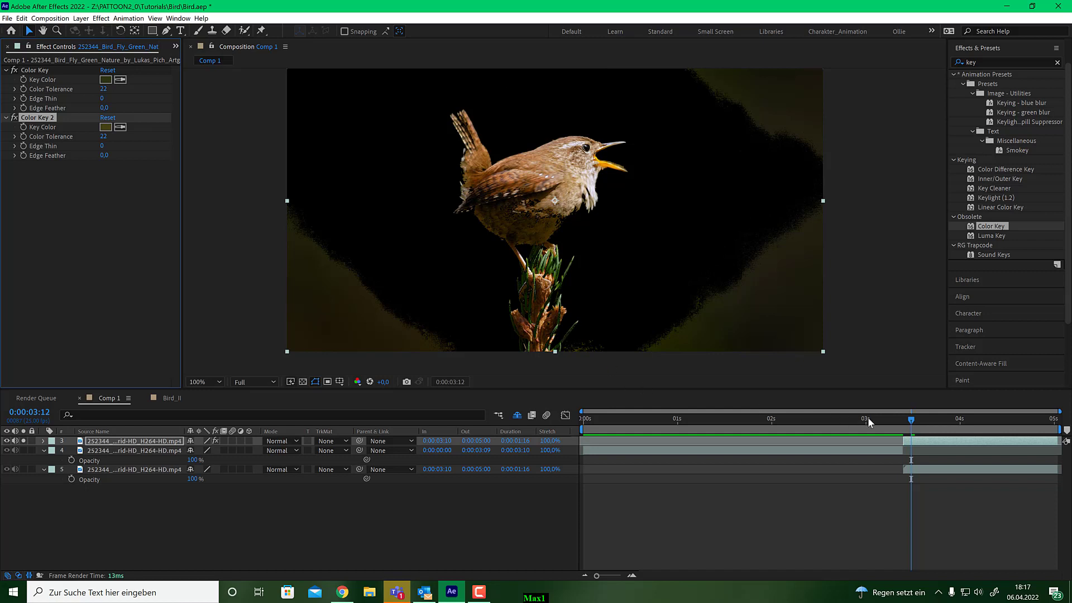
pyautogui.moveTo(914, 429)
pyautogui.mouseDown()
pyautogui.moveTo(932, 431)
pyautogui.moveTo(911, 437)
pyautogui.mouseUp()
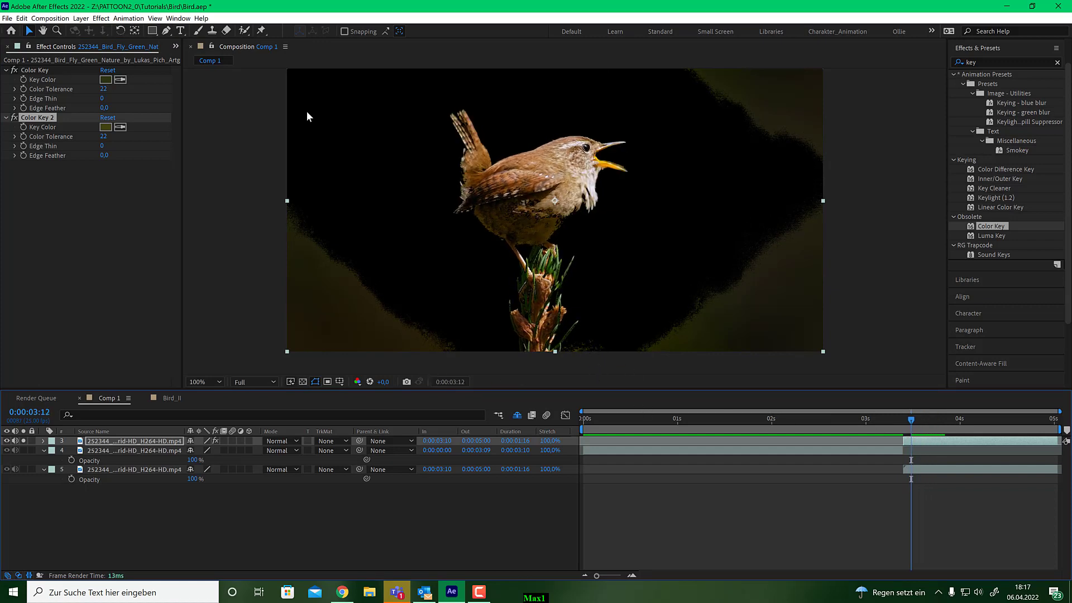
# - Draw a closed Pen tool mask loosely around the bird and the pine tip, extending just past the lower frame edge
pyautogui.click(167, 31)
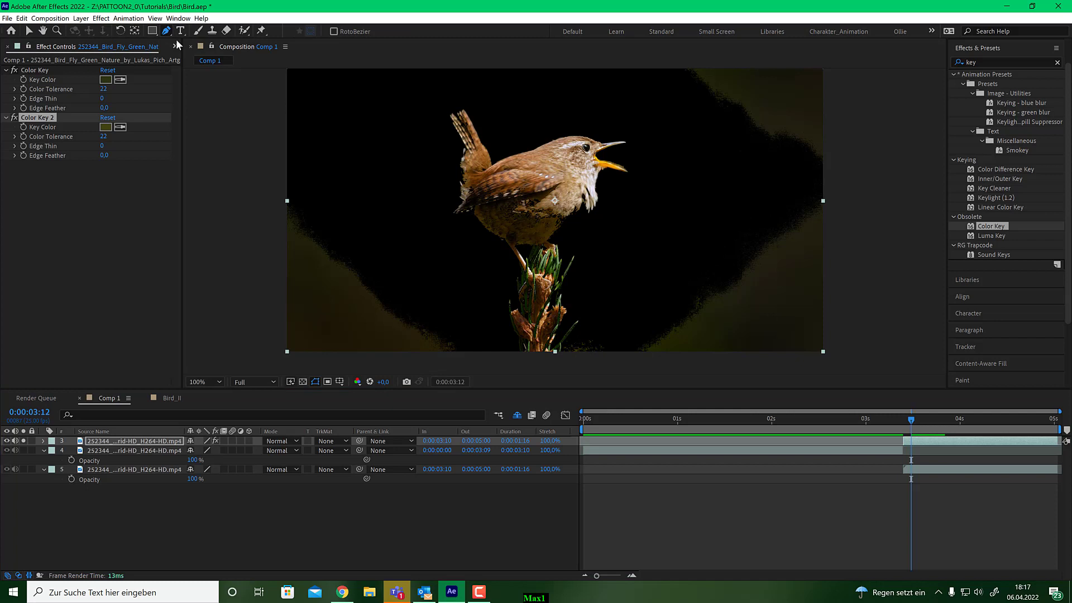
pyautogui.click(497, 350)
pyautogui.click(475, 287)
pyautogui.click(431, 220)
pyautogui.click(419, 138)
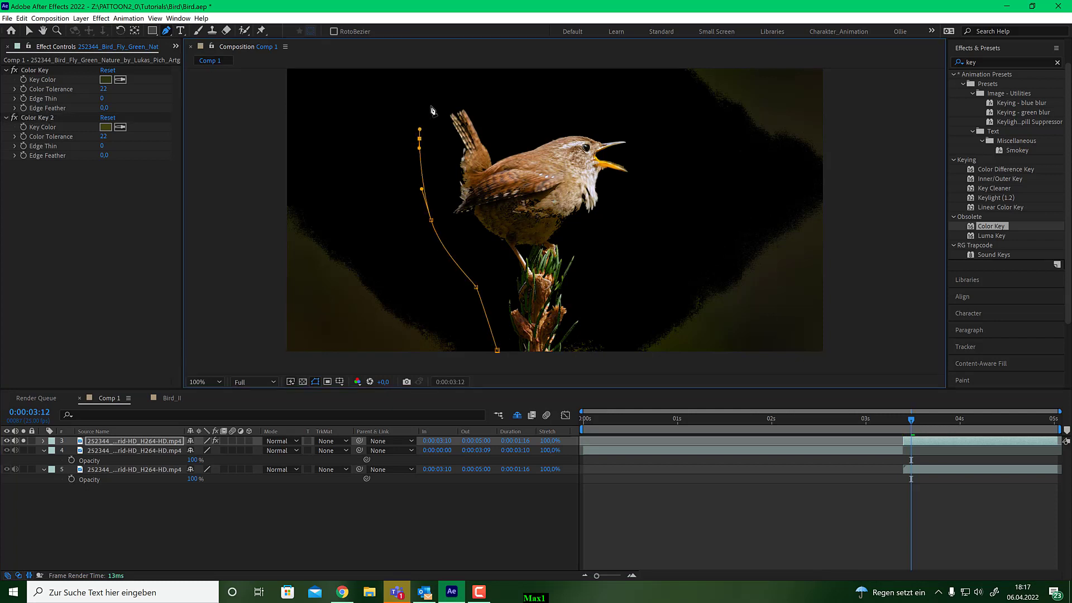
pyautogui.click(443, 96)
pyautogui.click(496, 99)
pyautogui.moveTo(559, 115); pyautogui.dragTo(573, 115)
pyautogui.click(621, 120)
pyautogui.click(660, 154)
pyautogui.click(643, 216)
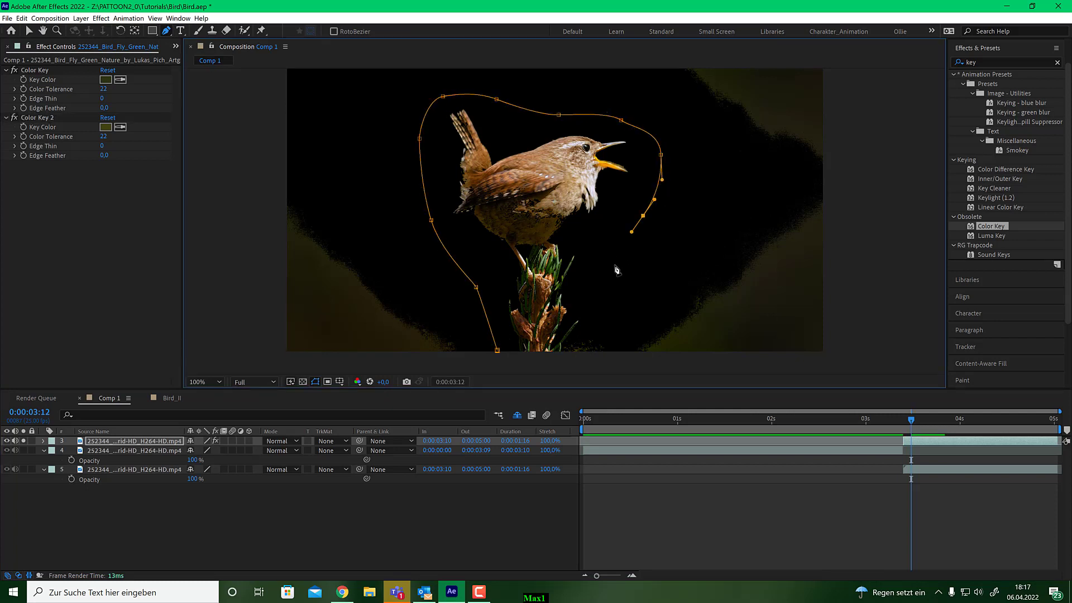
pyautogui.click(613, 272)
pyautogui.moveTo(615, 311); pyautogui.dragTo(612, 317)
pyautogui.click(557, 359)
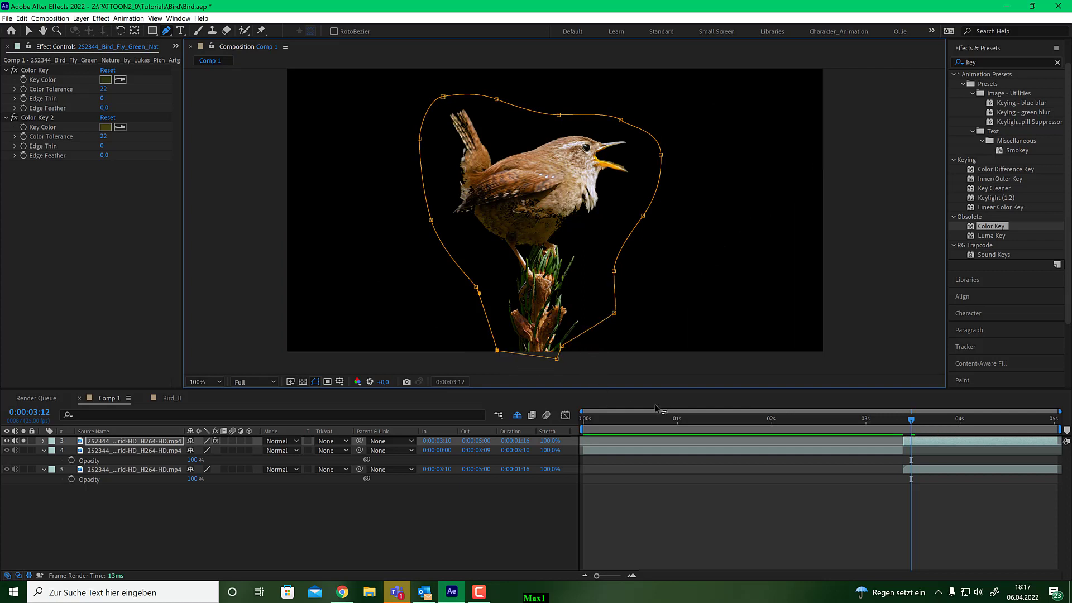
# - Check the masked and keyed bird at 0:00:04:00 and 0:00:03:21 against the transparency grid
pyautogui.press('pagedown')
pyautogui.moveTo(957, 419)
pyautogui.mouseDown()
pyautogui.moveTo(994, 420)
pyautogui.moveTo(936, 421)
pyautogui.moveTo(959, 420)
pyautogui.mouseUp()
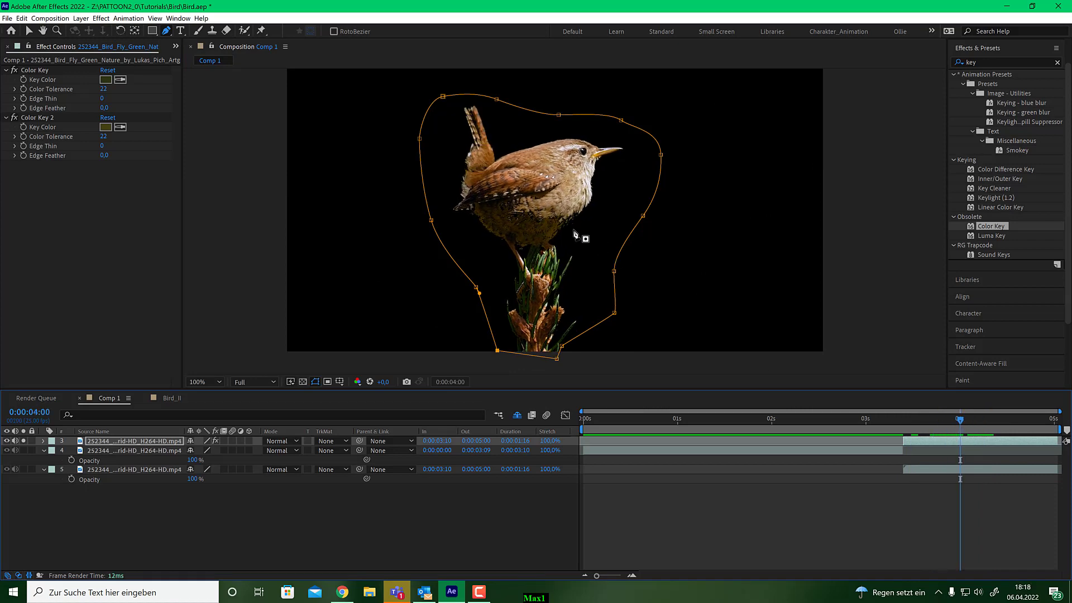
pyautogui.click(305, 380)
pyautogui.click(303, 381)
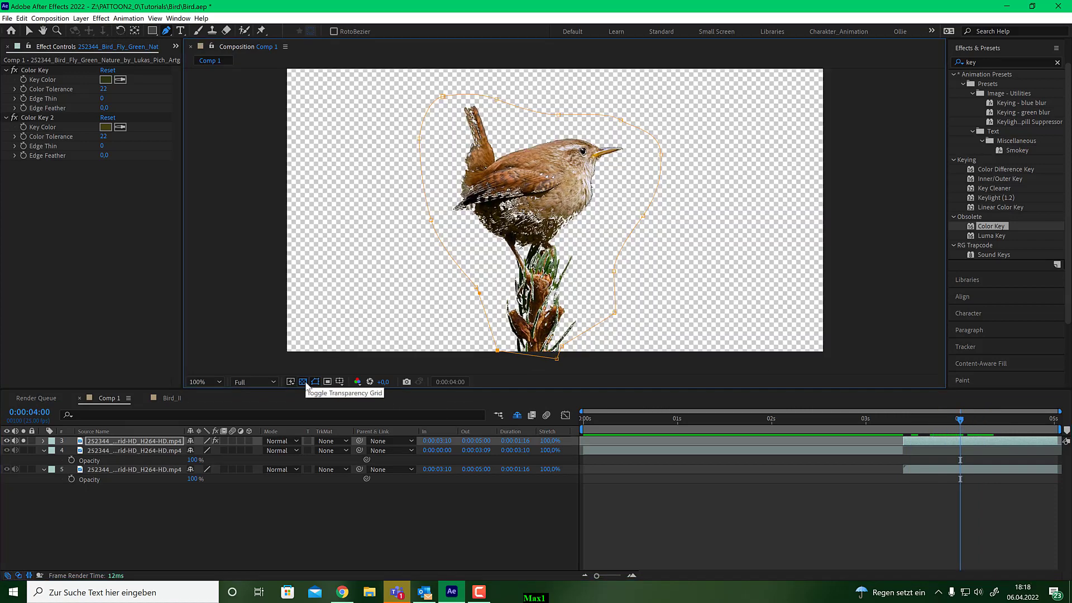
pyautogui.click(945, 421)
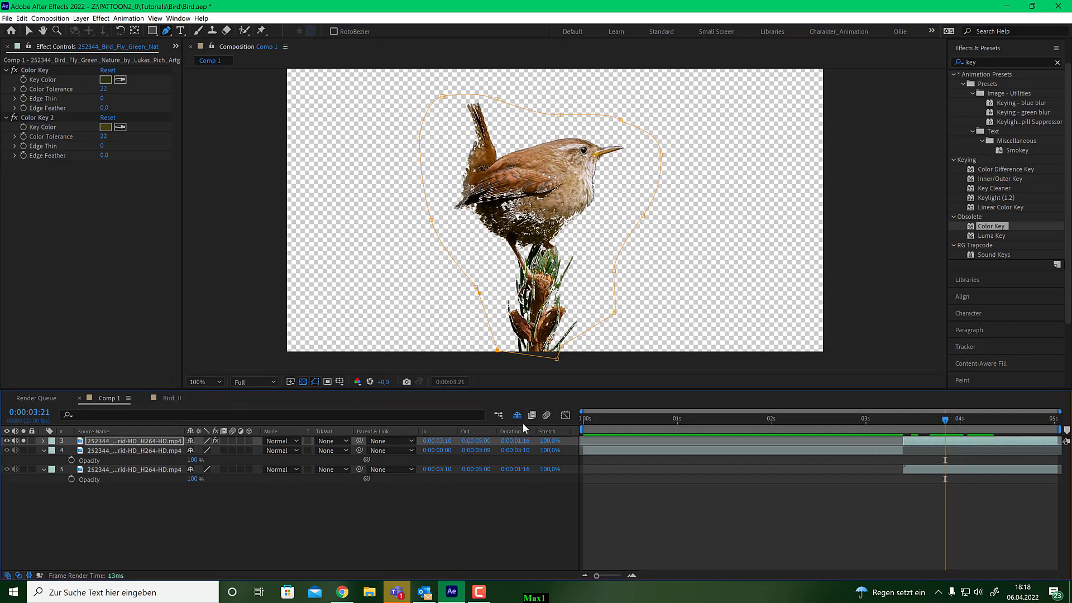
# - Unsolo the keyed bird layer, return to its start at 0:00:03:10, and switch to the Selection tool
pyautogui.click(23, 441)
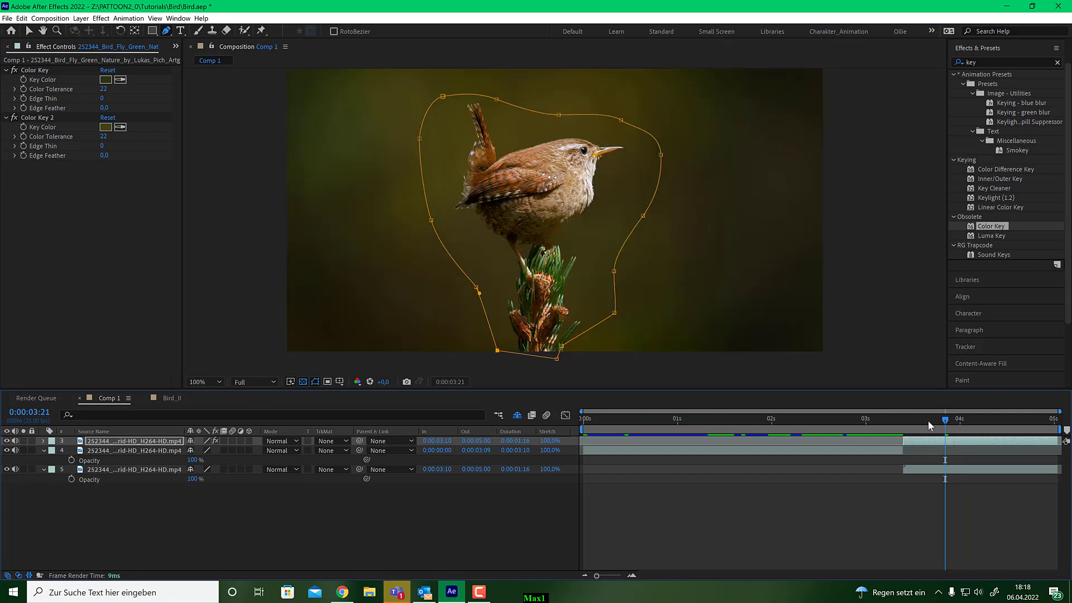
pyautogui.moveTo(946, 418); pyautogui.dragTo(905, 431)
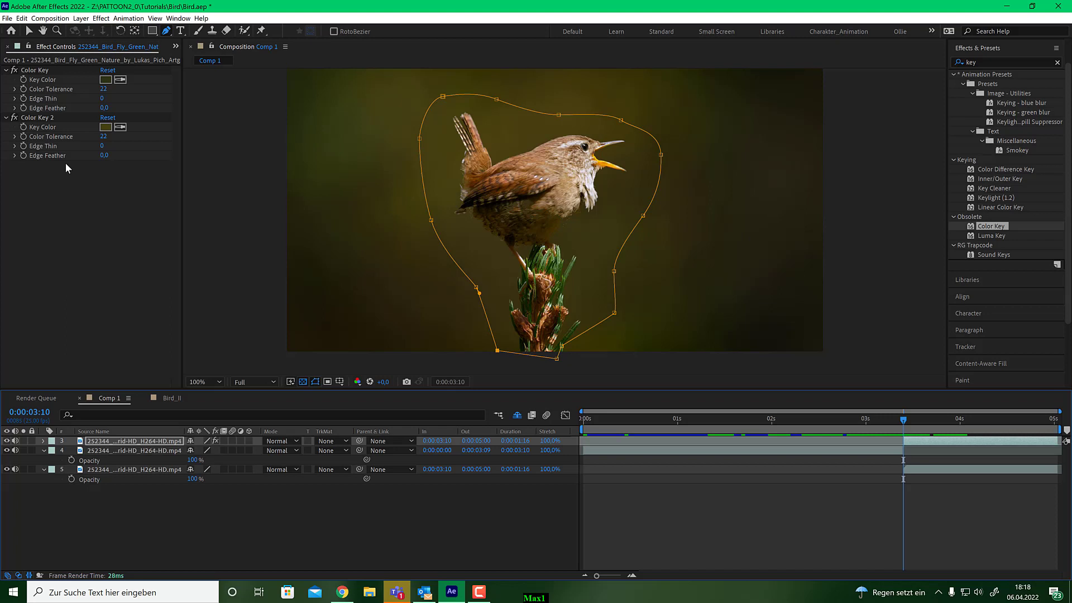
pyautogui.click(29, 32)
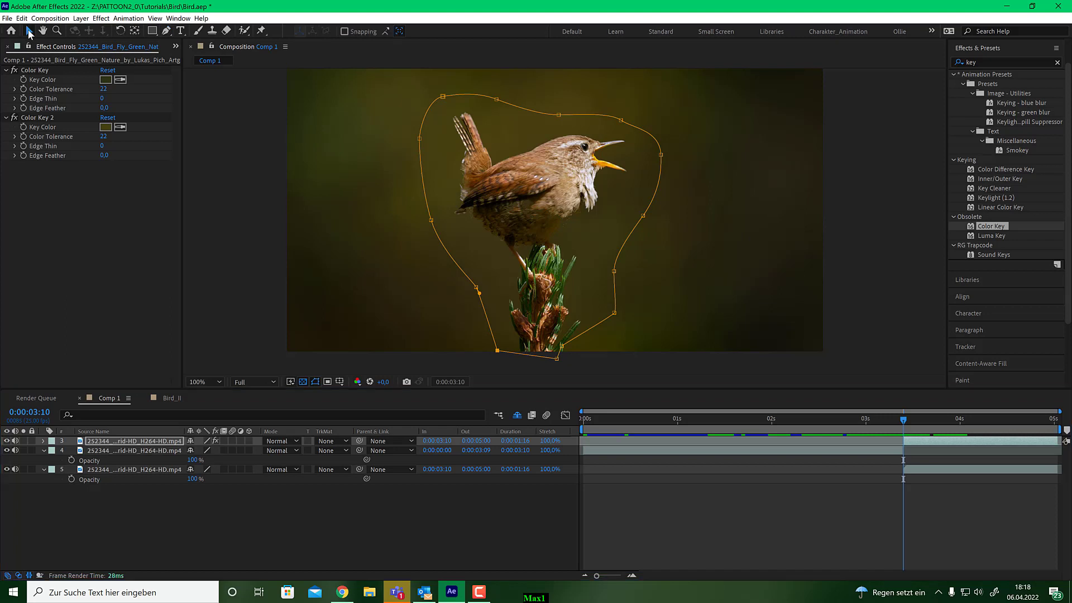
# - Search the effects library for "pattoon", apply the PATTOON_Dissolve_V preset to the bird layer, and reveal its keyframes
pyautogui.click(990, 64)
pyautogui.write('pattoon')
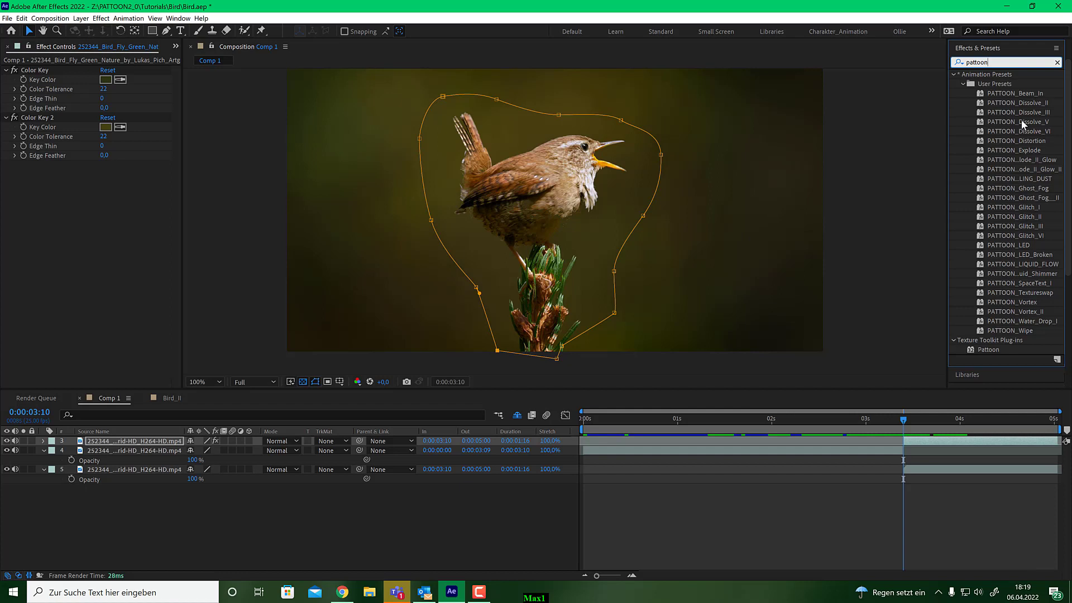
pyautogui.moveTo(1021, 119); pyautogui.dragTo(564, 177)
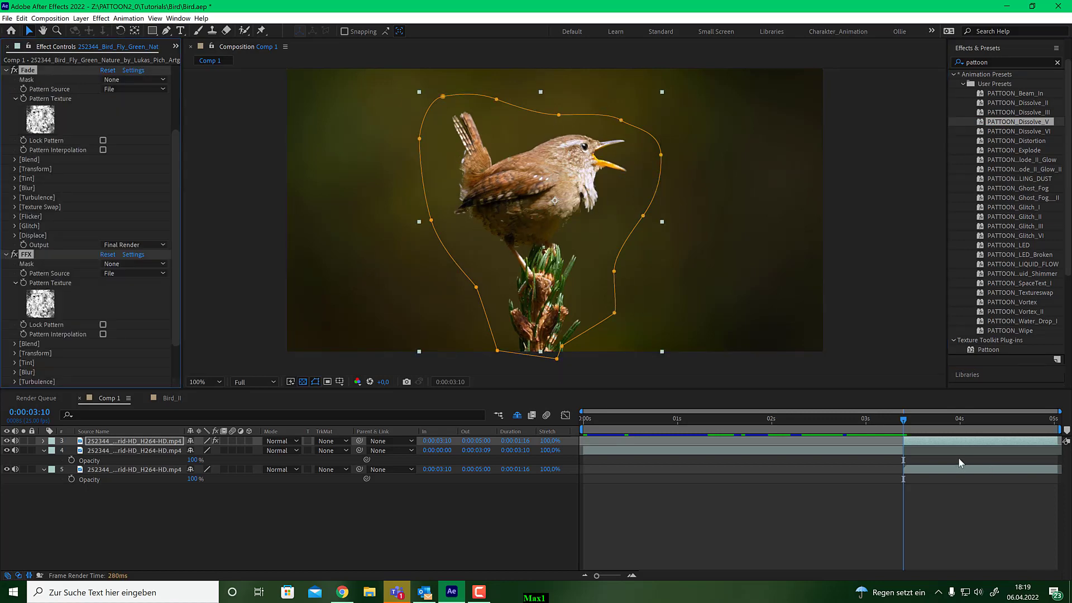
pyautogui.press('u')
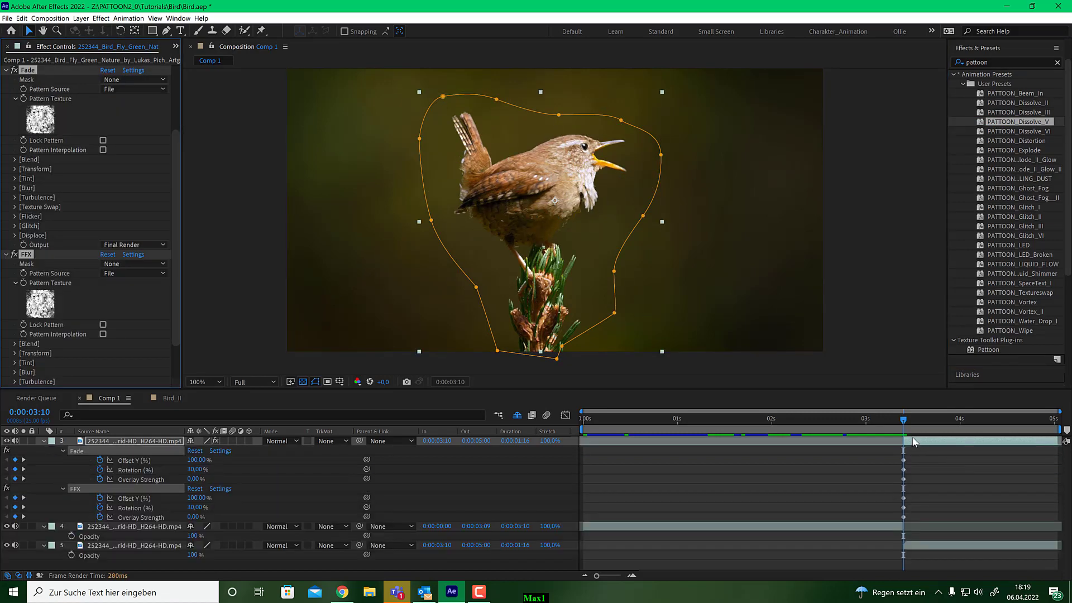
# - Preview the bird's dissolve by scrubbing and playing the section around 0:00:04:00
pyautogui.moveTo(960, 423); pyautogui.dragTo(994, 423)
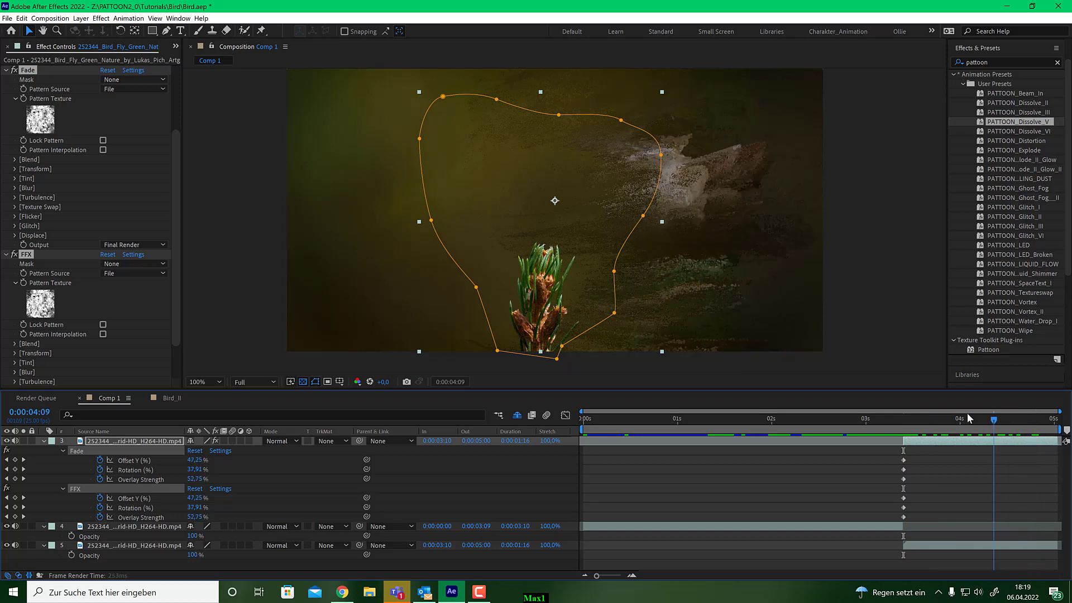
pyautogui.moveTo(920, 416); pyautogui.dragTo(970, 410)
pyautogui.press('space')
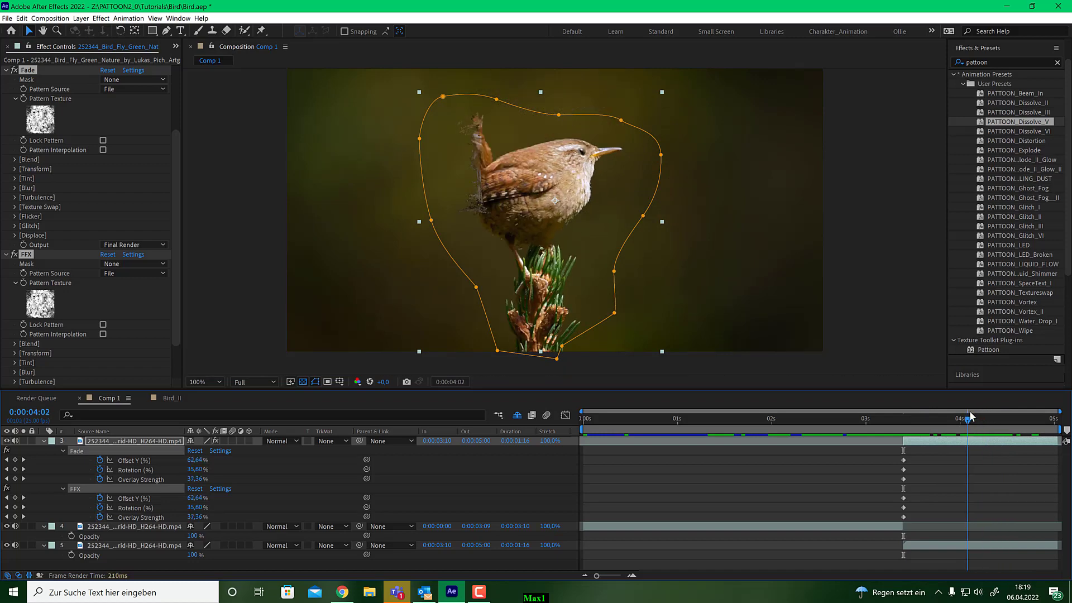
pyautogui.press('space')
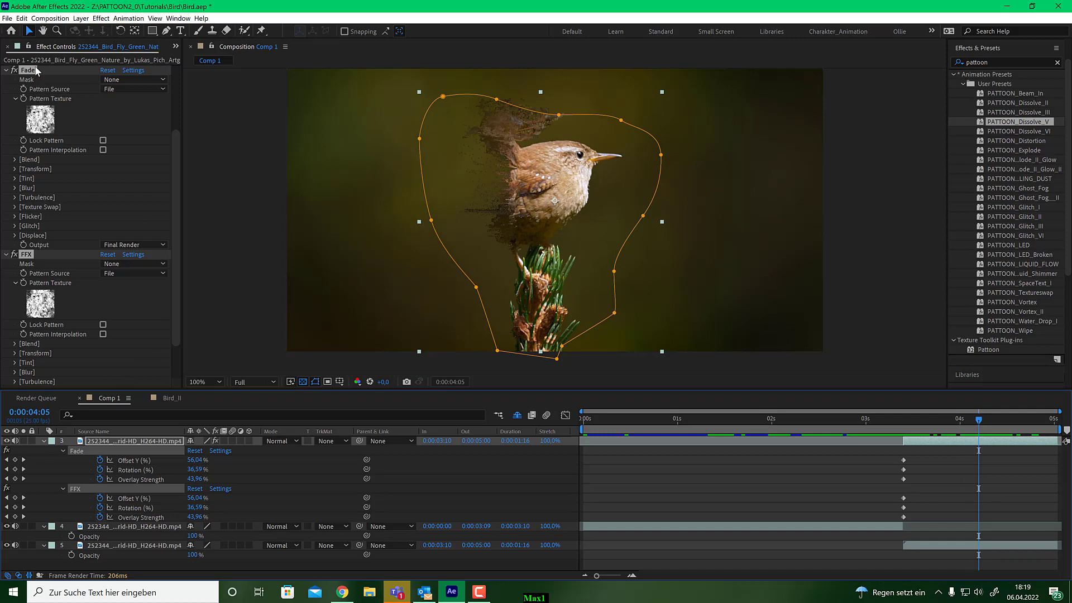
# - Collapse the Fade and FFX effects, reopen only the Fade settings, and move to 0:00:04:08
pyautogui.click(6, 254)
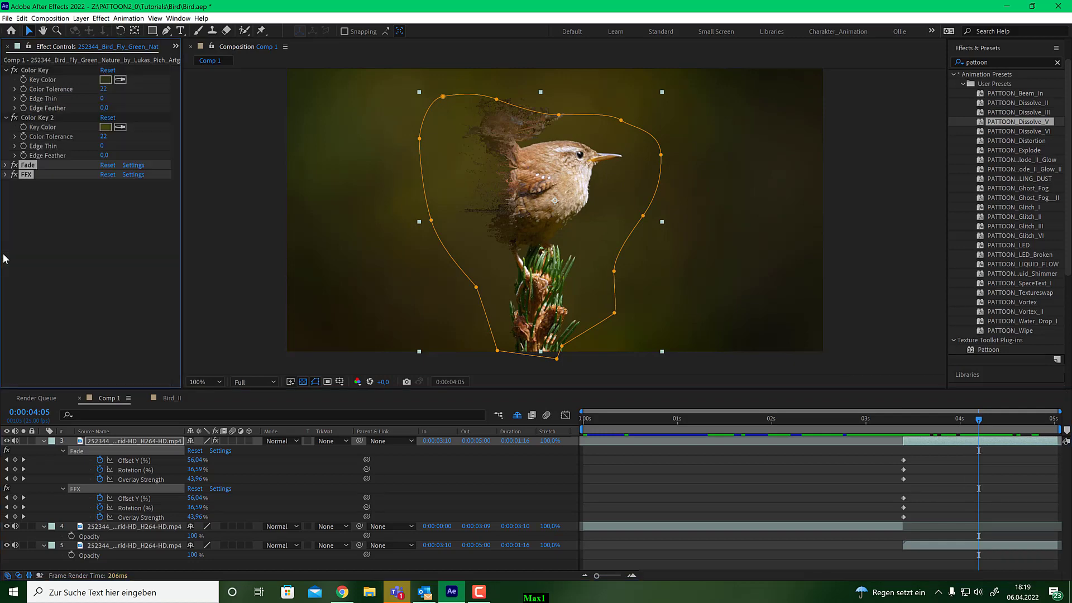
pyautogui.click(52, 179)
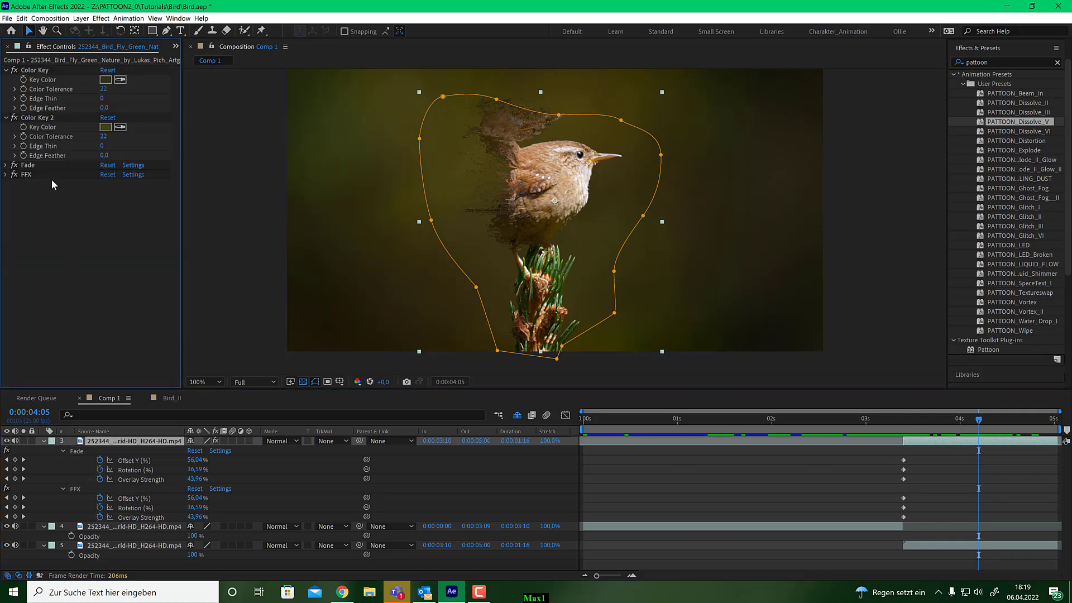
pyautogui.click(6, 165)
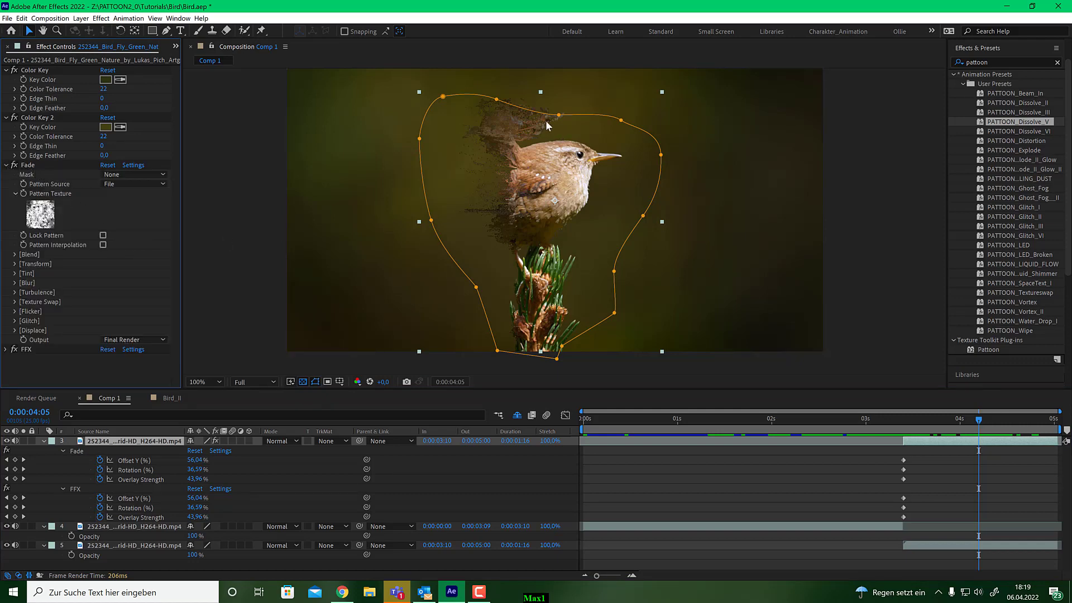
pyautogui.click(990, 421)
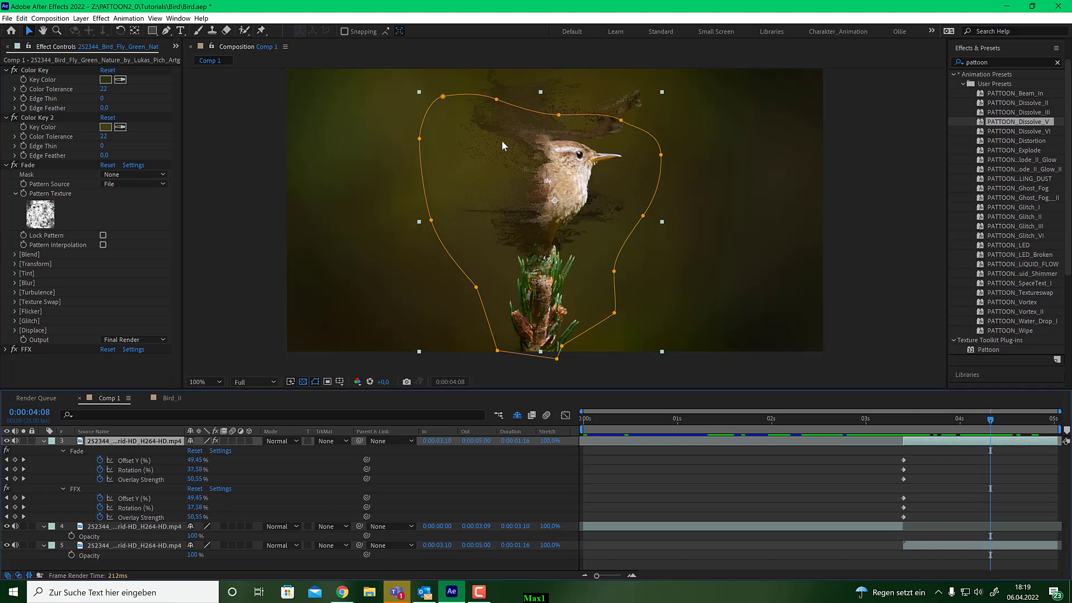
# - Try three other Grunge textures as the Fade effect's pattern, restore the initial speckled texture, and collapse the texture preview
pyautogui.click(47, 221)
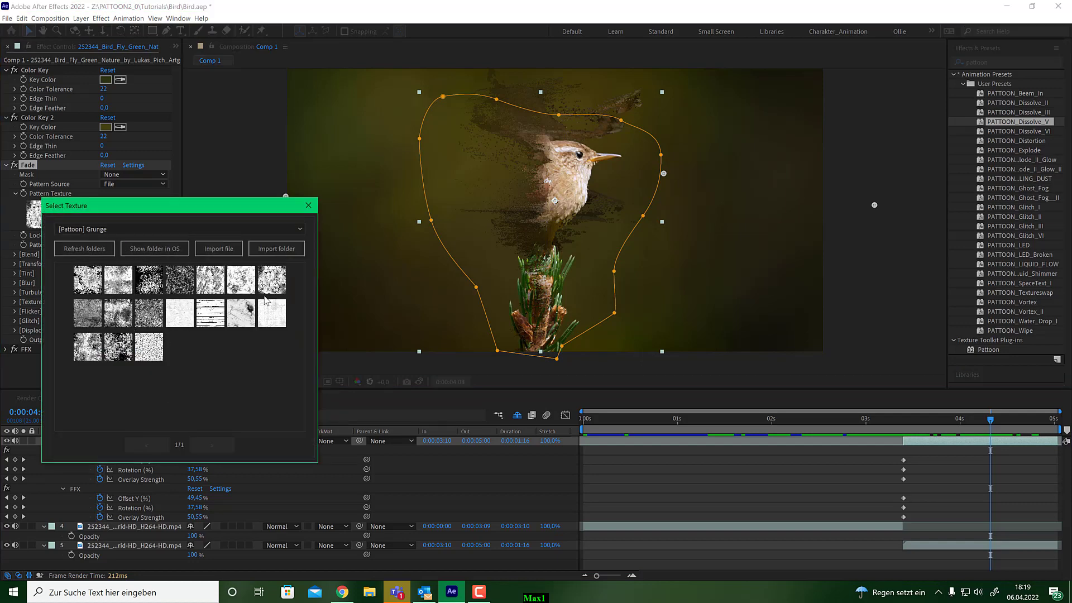
pyautogui.click(251, 283)
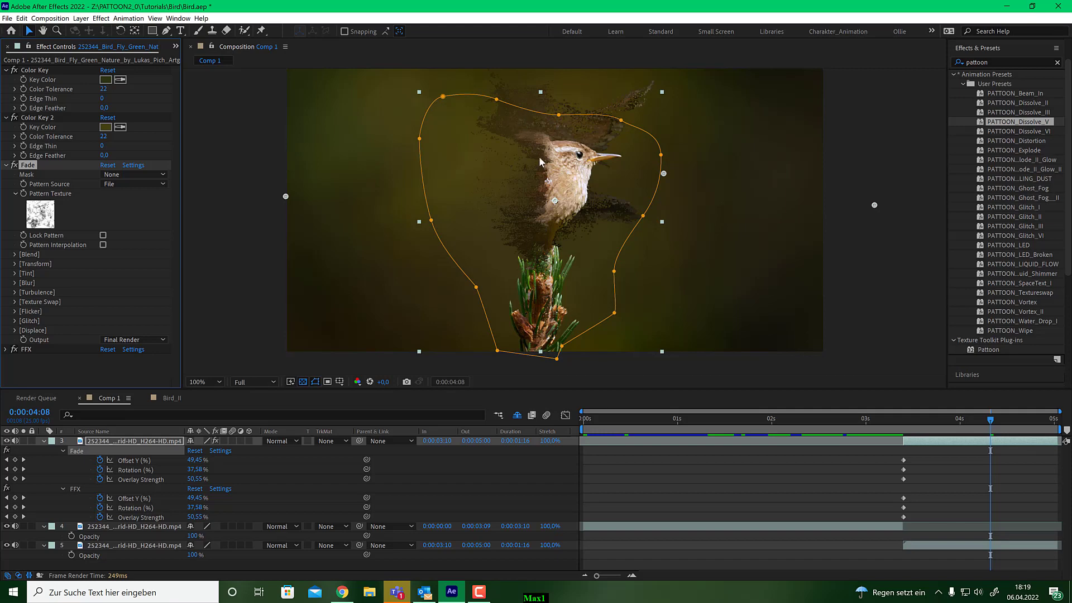
pyautogui.click(39, 217)
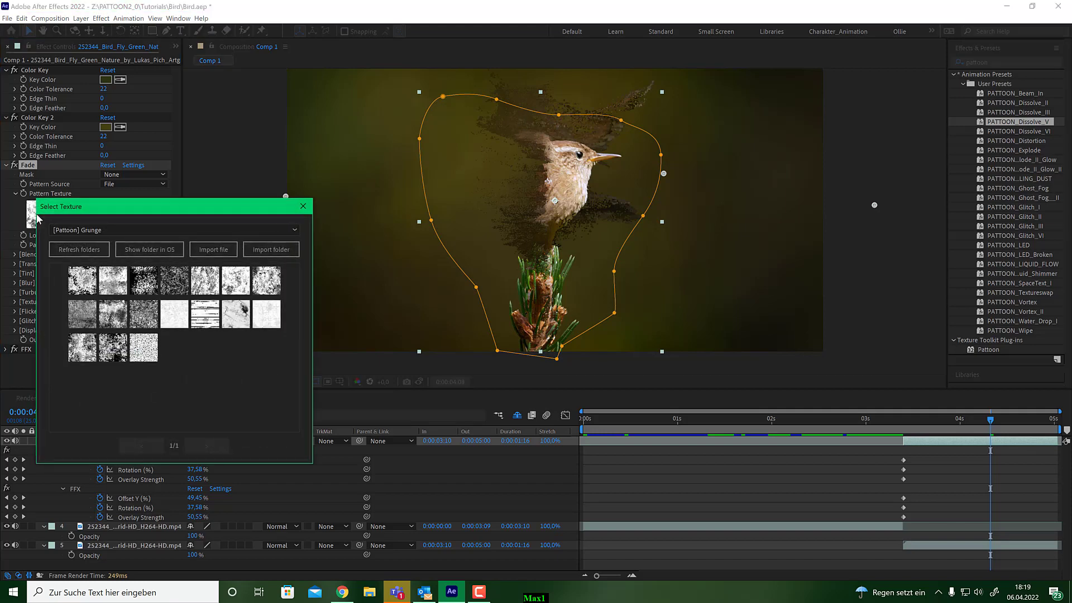
pyautogui.click(88, 280)
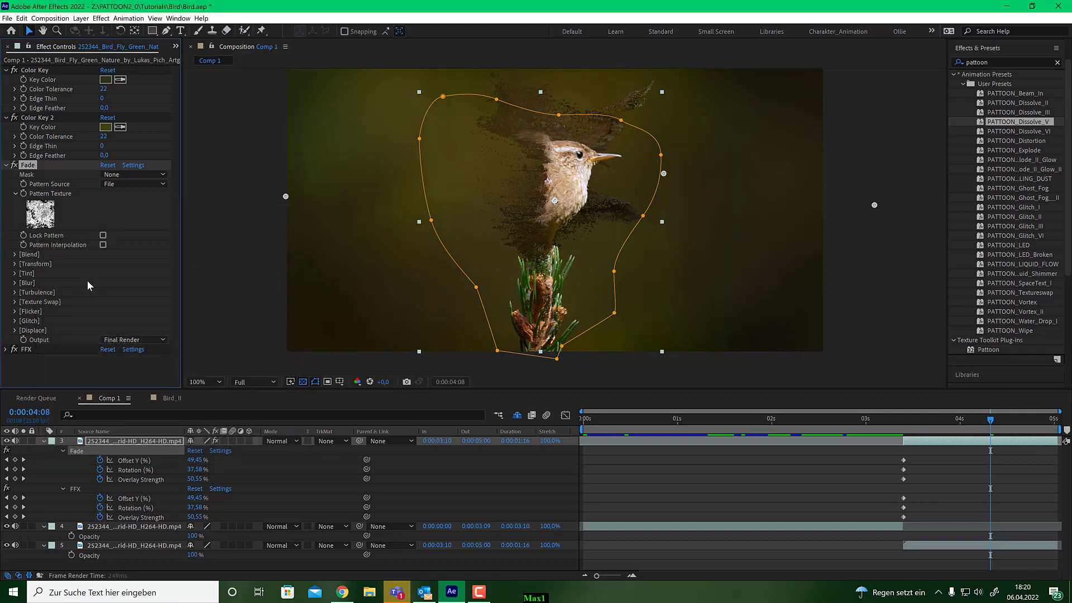
pyautogui.click(49, 220)
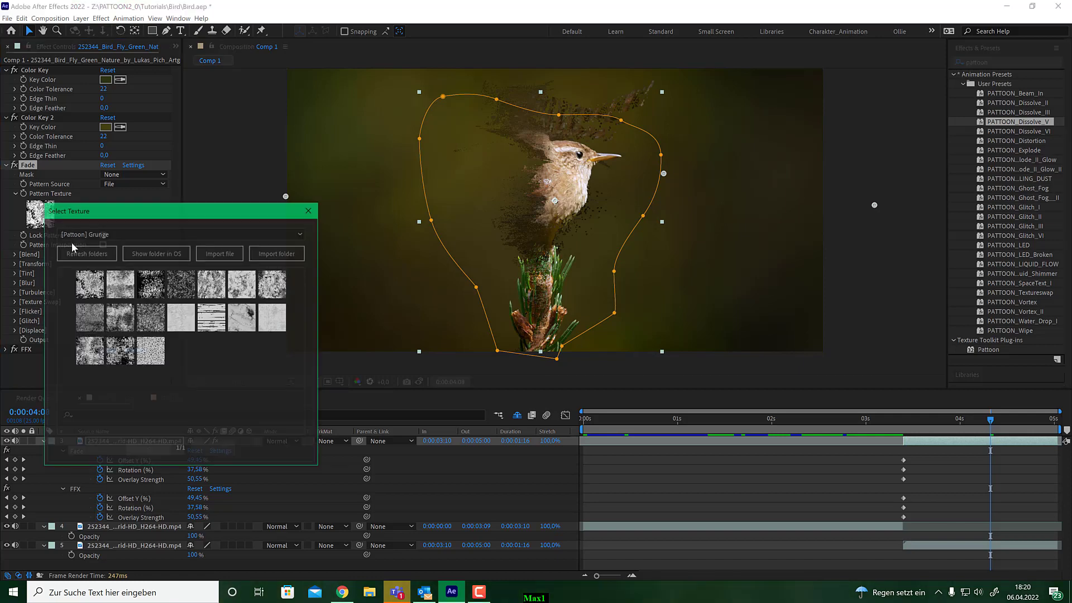
pyautogui.click(125, 323)
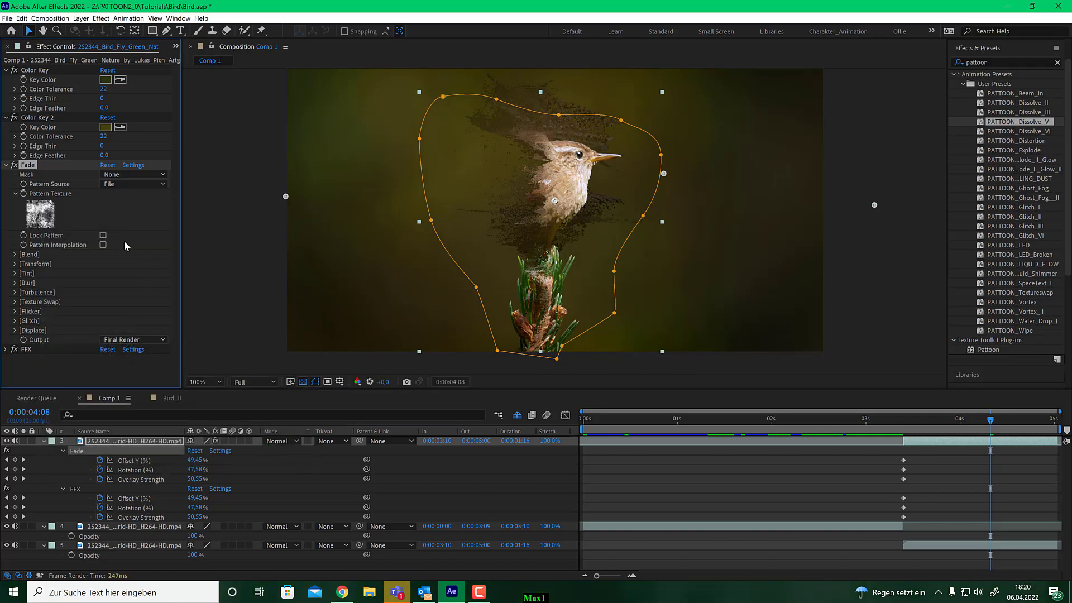
pyautogui.click(50, 214)
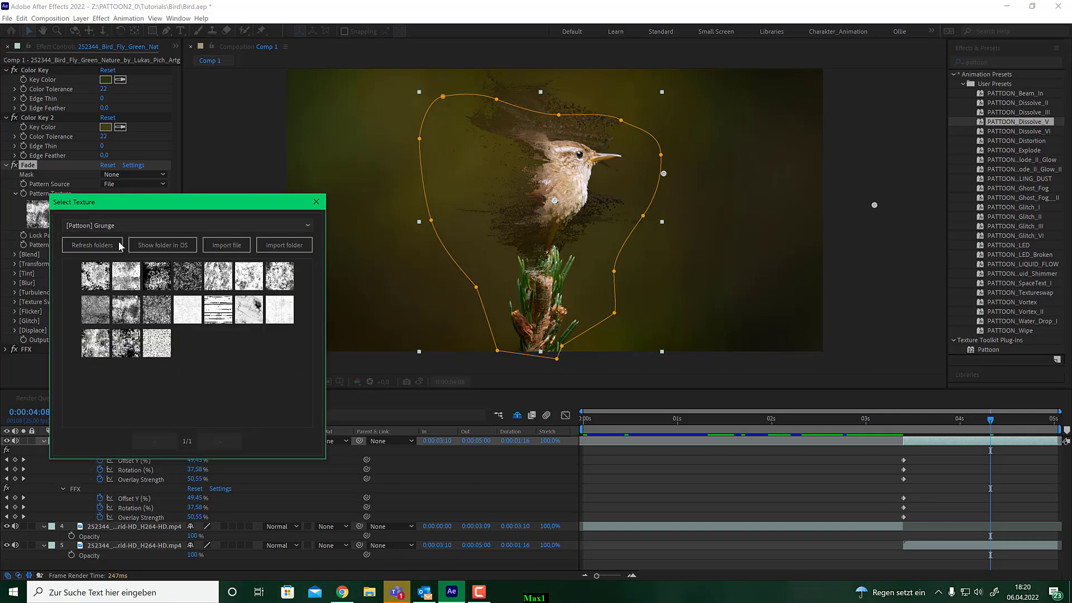
pyautogui.click(272, 276)
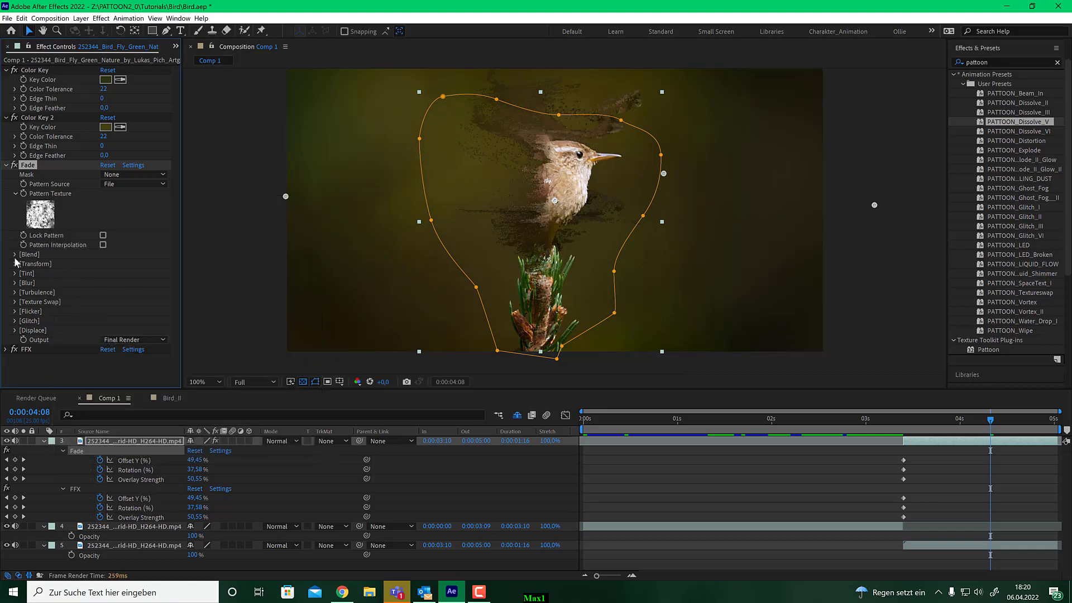
pyautogui.click(15, 193)
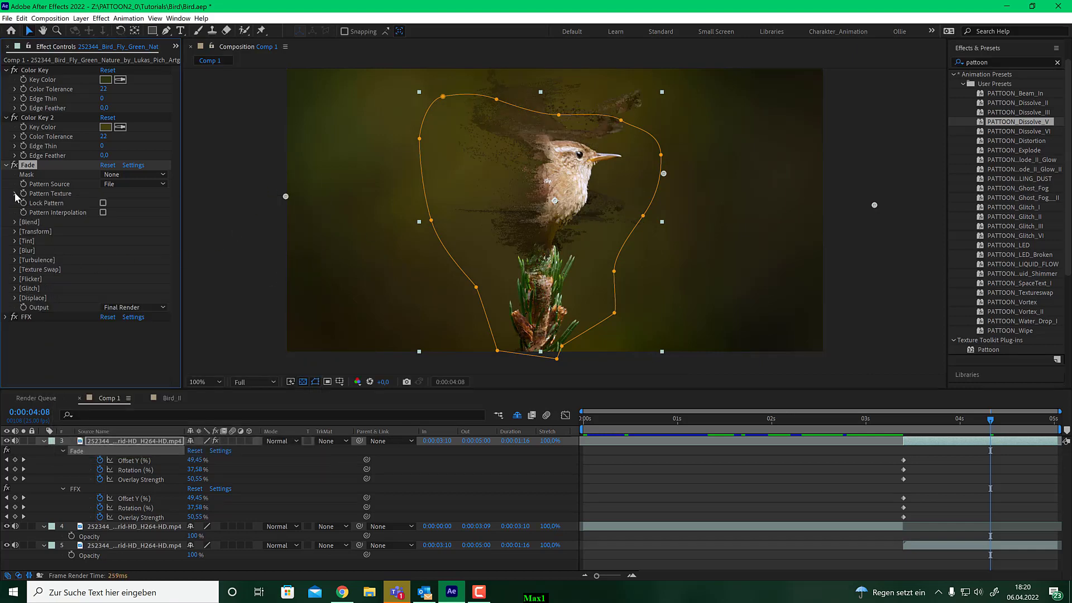
# - Try enlarging the Fade pattern's Scale X to about 146%, and set it back to 100%
pyautogui.click(15, 231)
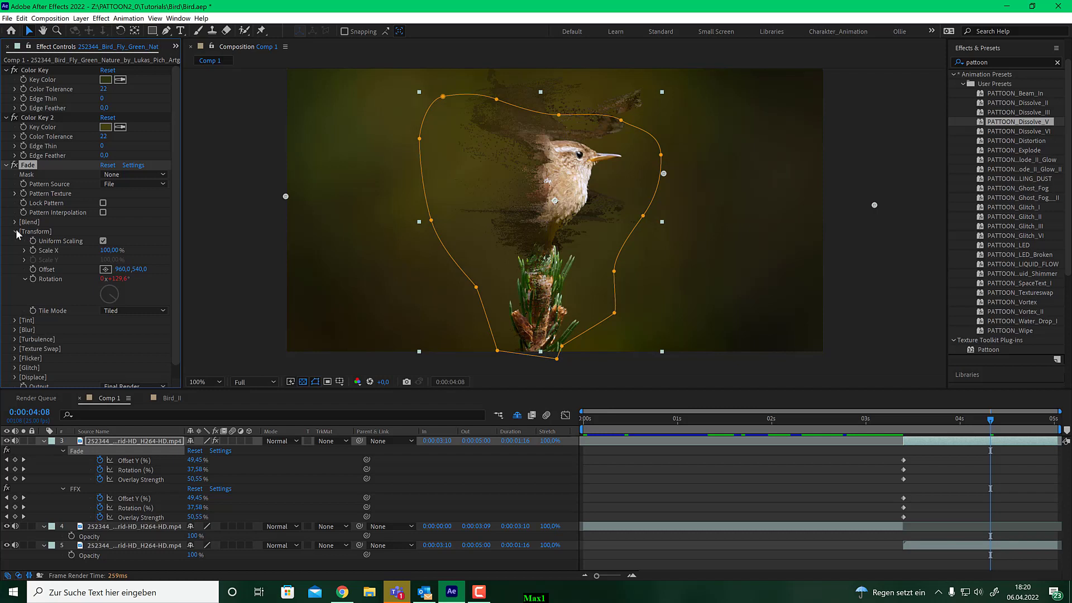
pyautogui.moveTo(110, 250)
pyautogui.mouseDown()
pyautogui.moveTo(204, 253)
pyautogui.moveTo(112, 251)
pyautogui.mouseUp()
pyautogui.click(110, 251)
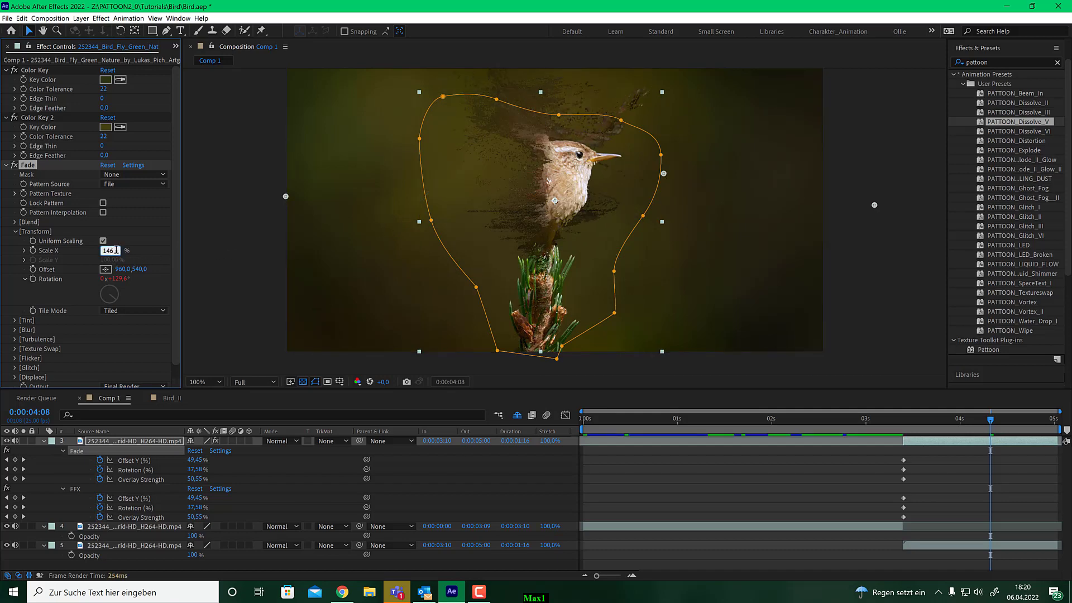
pyautogui.write('100')
pyautogui.press('Return')
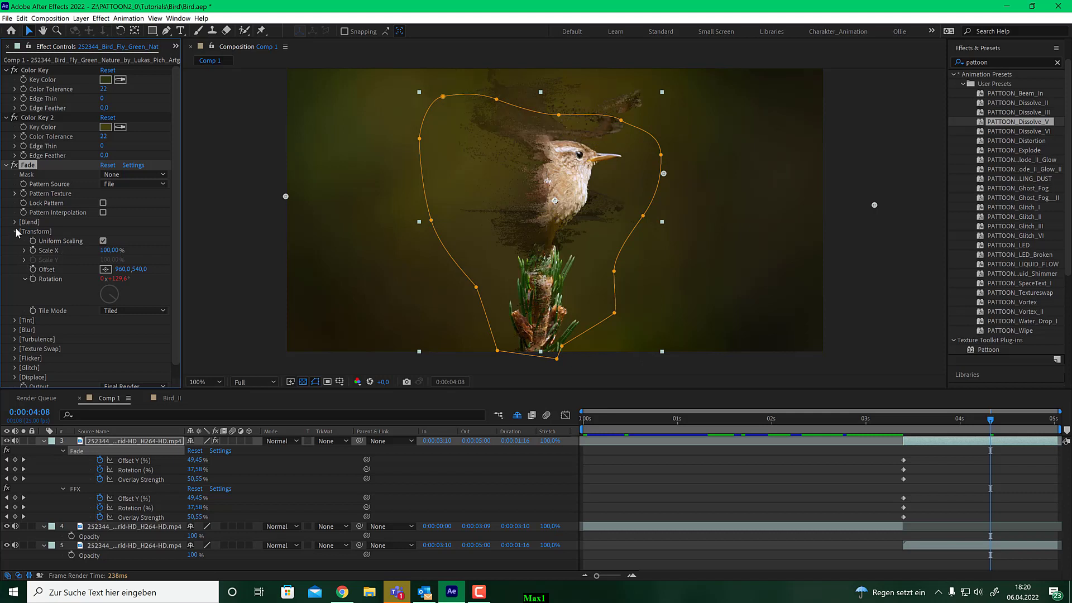
pyautogui.click(15, 230)
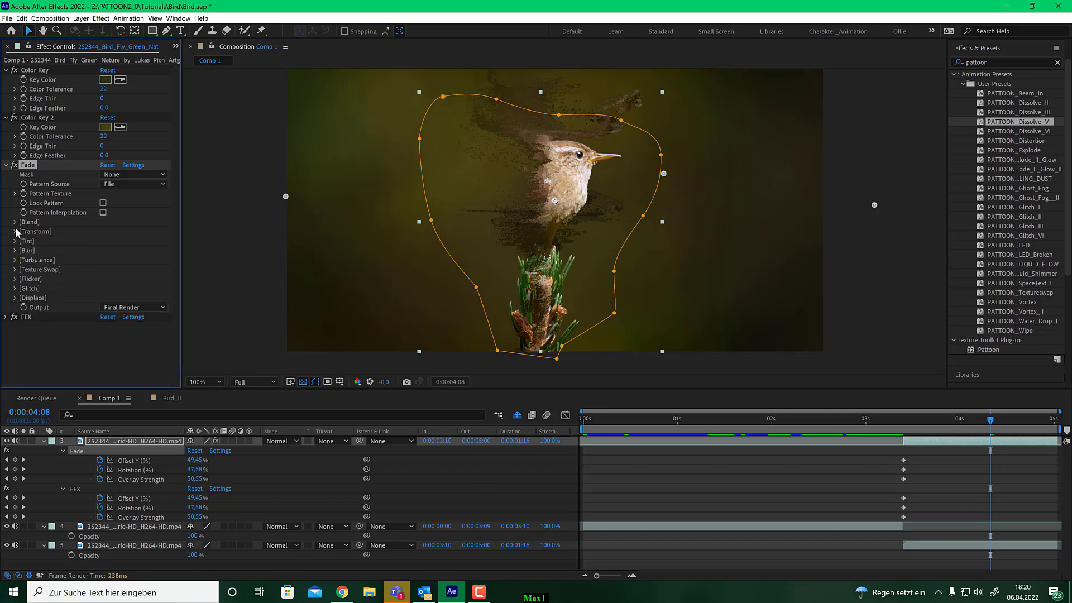
# - In the Fade effect's Displace Transform settings, set Pixel Spread X to 107% and Pixel Spread Y to 230%
pyautogui.click(15, 297)
pyautogui.scroll(-1, 104, 253)
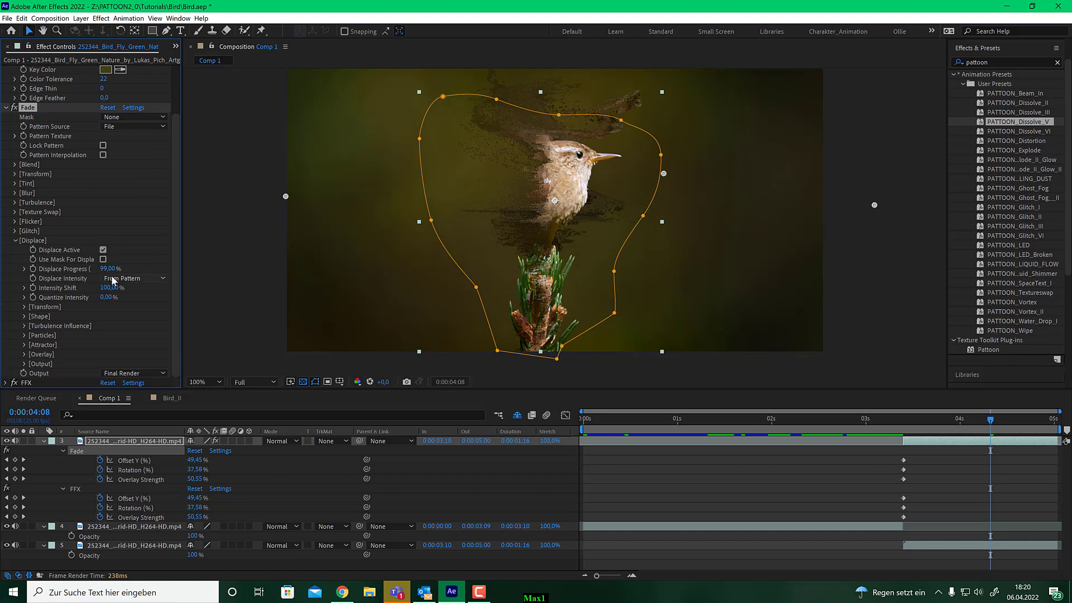
pyautogui.click(24, 307)
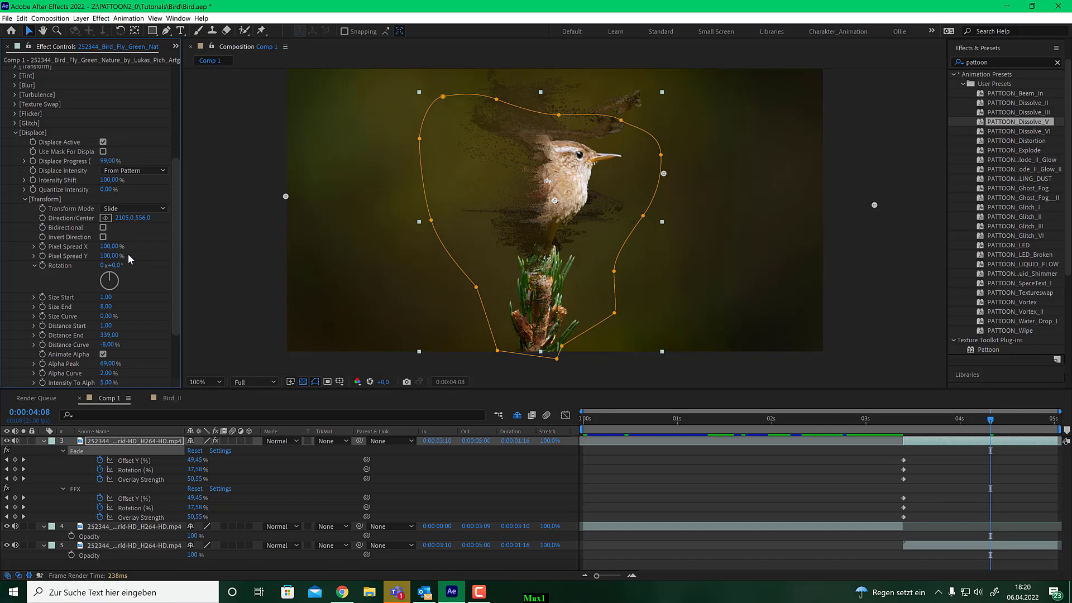
pyautogui.moveTo(110, 246); pyautogui.dragTo(143, 263)
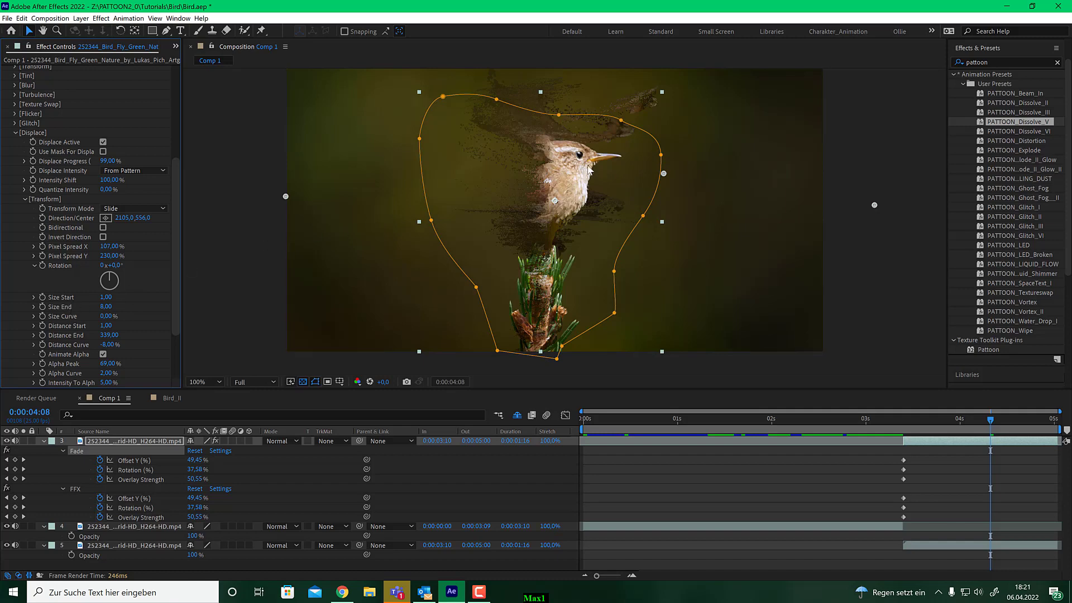
# - Try a Displace Size End of 32, set it to 6, and check the dissolve around 0:00:04:07
pyautogui.press('.')
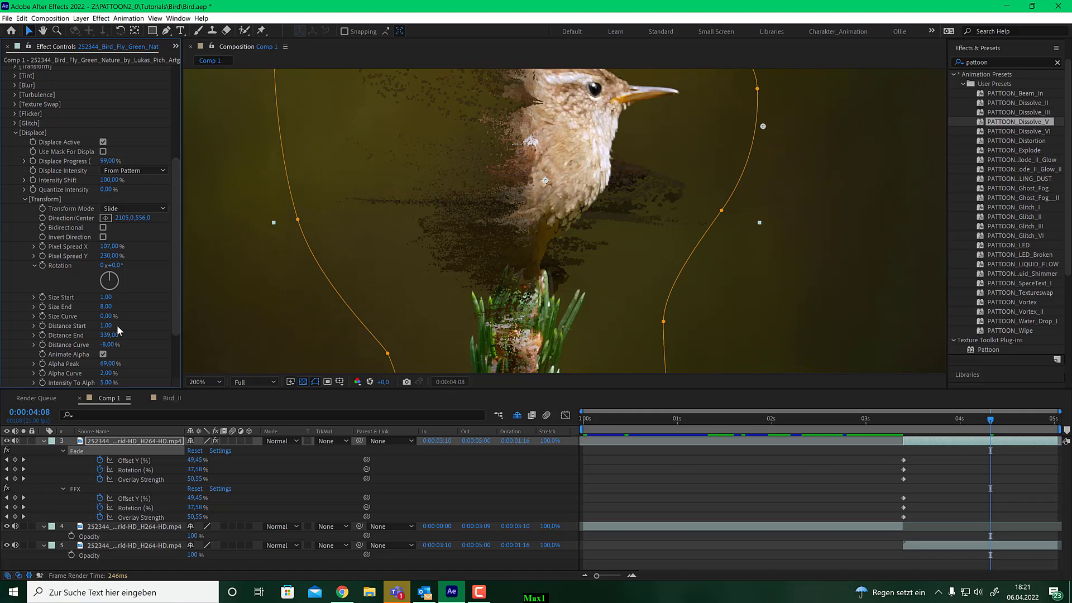
pyautogui.moveTo(110, 309); pyautogui.dragTo(125, 307)
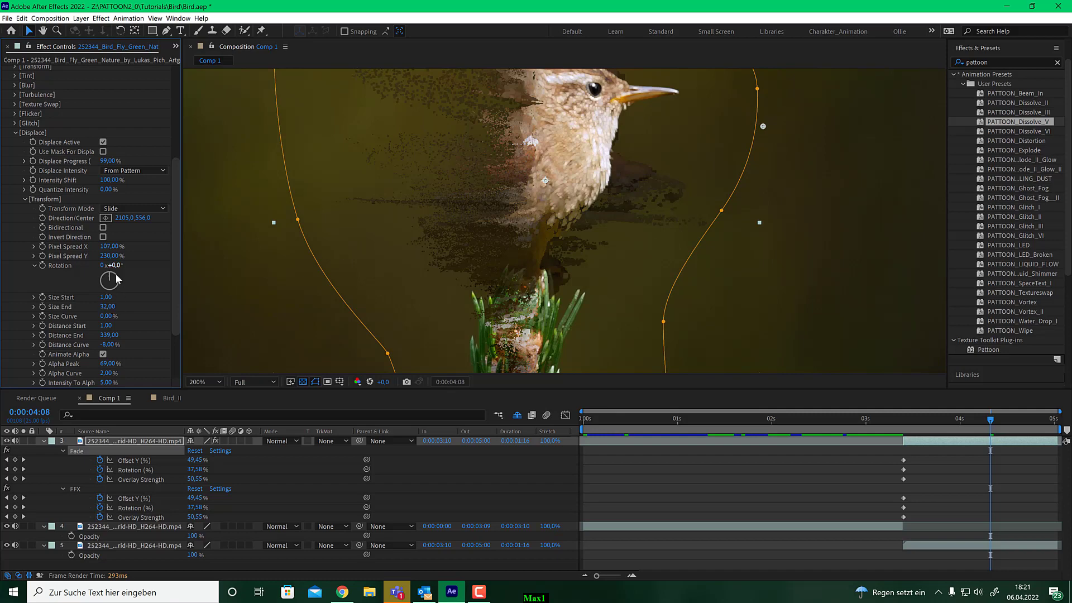
pyautogui.click(106, 307)
pyautogui.write('6')
pyautogui.press('Return')
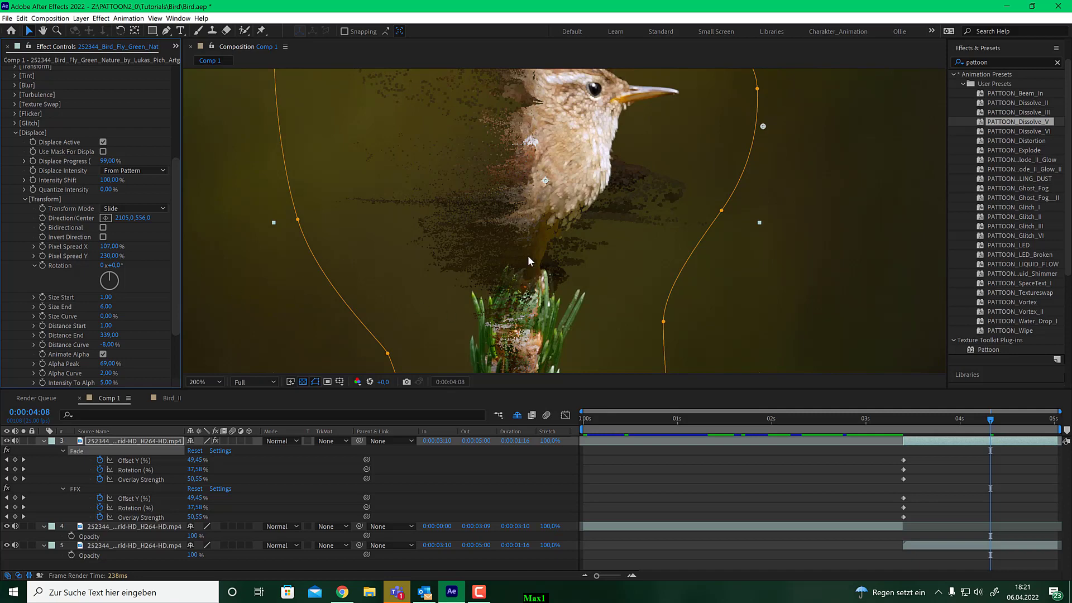
pyautogui.press(',')
pyautogui.click(993, 420)
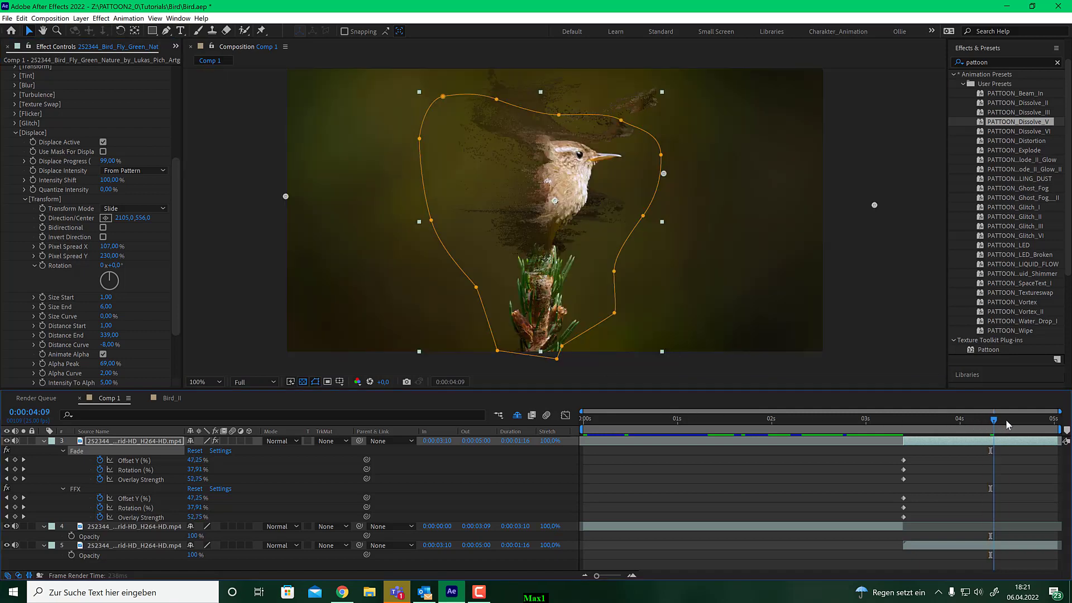
pyautogui.moveTo(1008, 425); pyautogui.dragTo(986, 420)
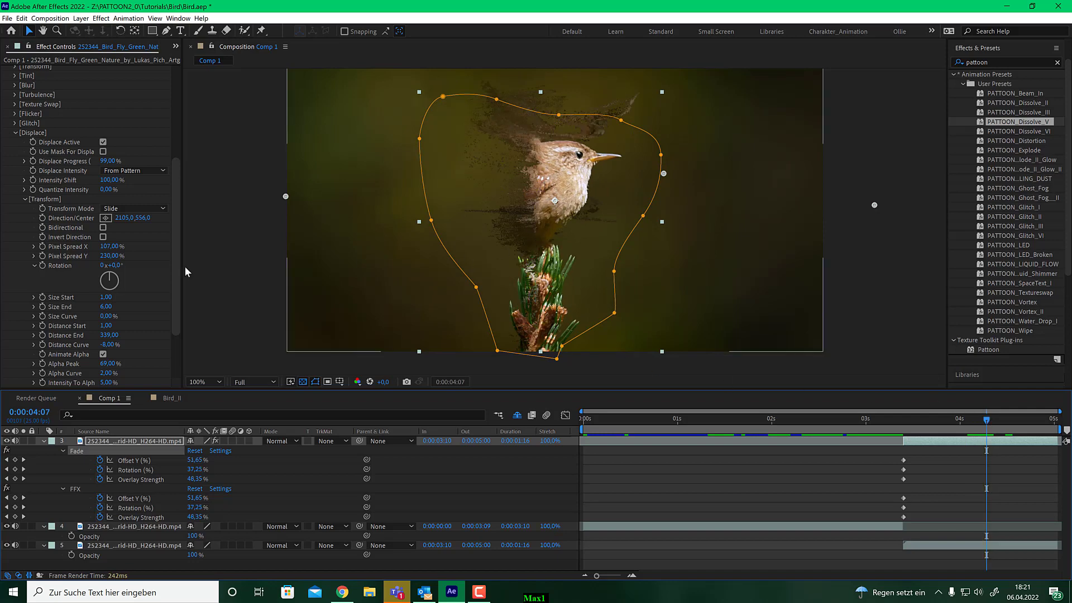
# - Set the Turbulence Influence Rotation of Fade's Displace to 62.25% at 0:00:04:07, and check the dissolve up to 0:00:04:10
pyautogui.click(25, 200)
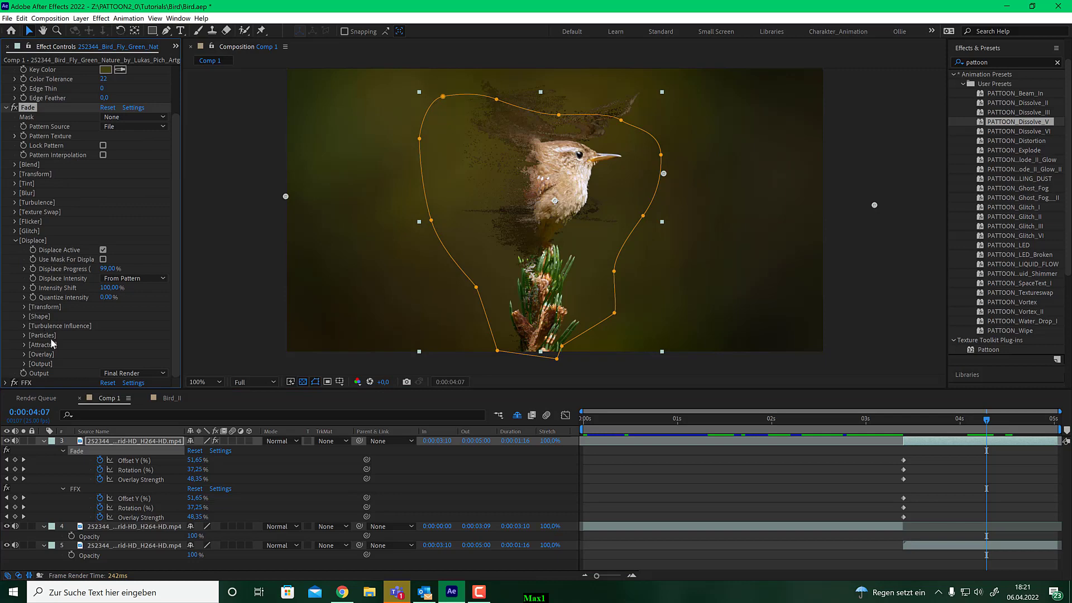
pyautogui.click(24, 326)
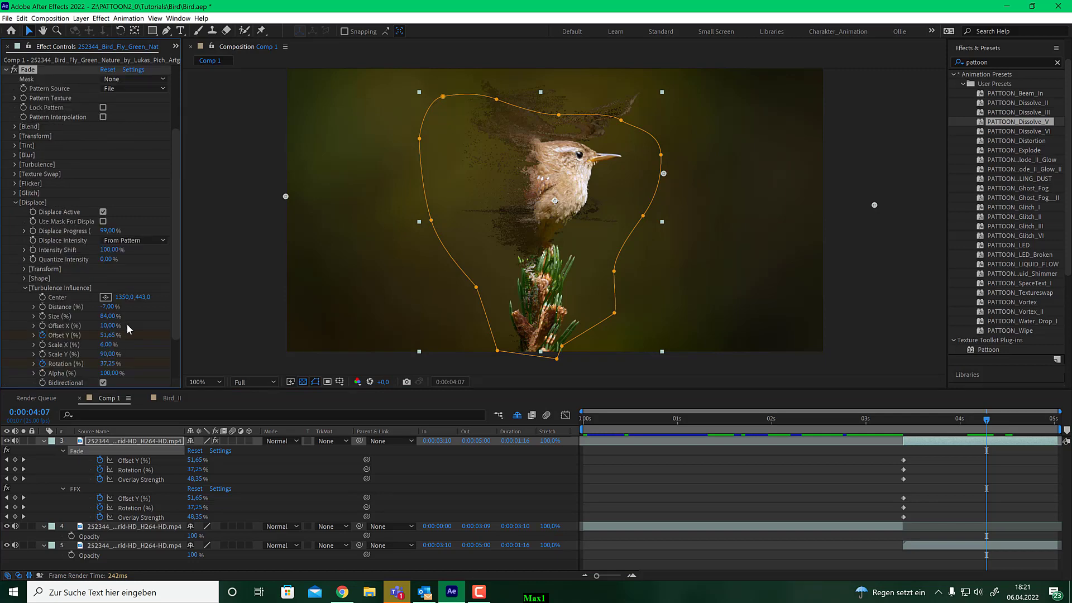
pyautogui.moveTo(107, 364); pyautogui.dragTo(122, 361)
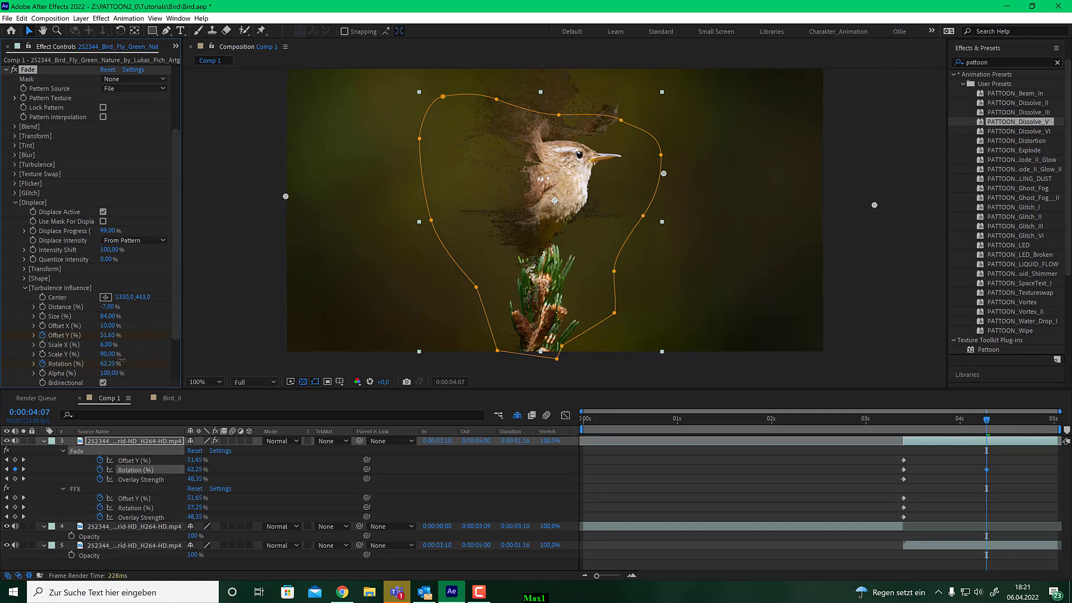
pyautogui.click(1003, 427)
pyautogui.moveTo(1005, 429)
pyautogui.mouseDown()
pyautogui.moveTo(1016, 429)
pyautogui.moveTo(955, 429)
pyautogui.moveTo(998, 424)
pyautogui.mouseUp()
pyautogui.scroll(3, 67, 137)
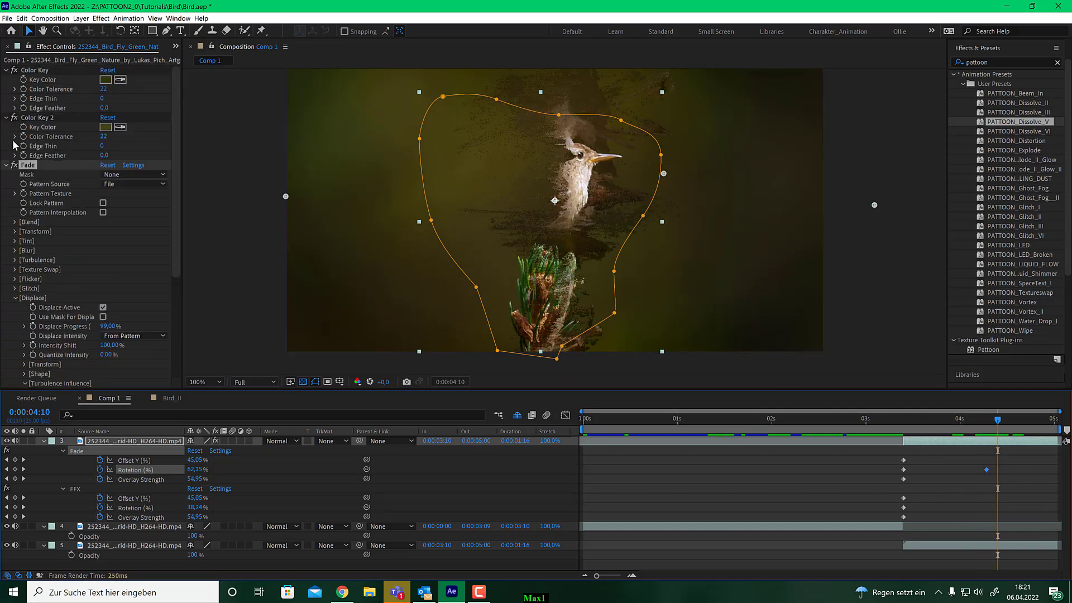
# - Collapse the Fade and Color Key effects, and apply CC Force Motion Blur to the bird layer
pyautogui.click(5, 165)
pyautogui.click(6, 118)
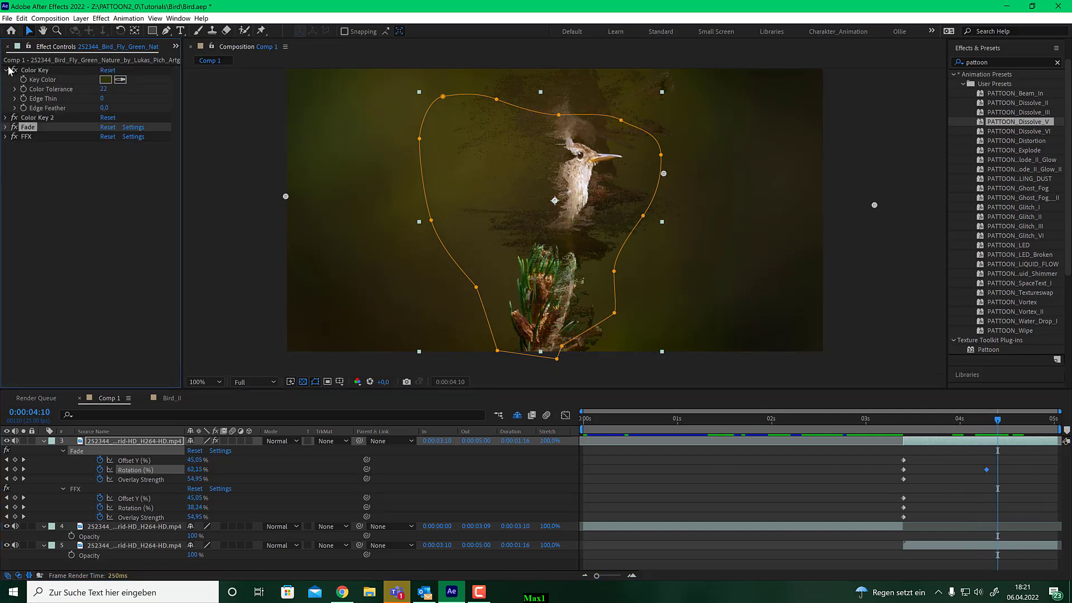
pyautogui.click(6, 70)
pyautogui.click(1008, 62)
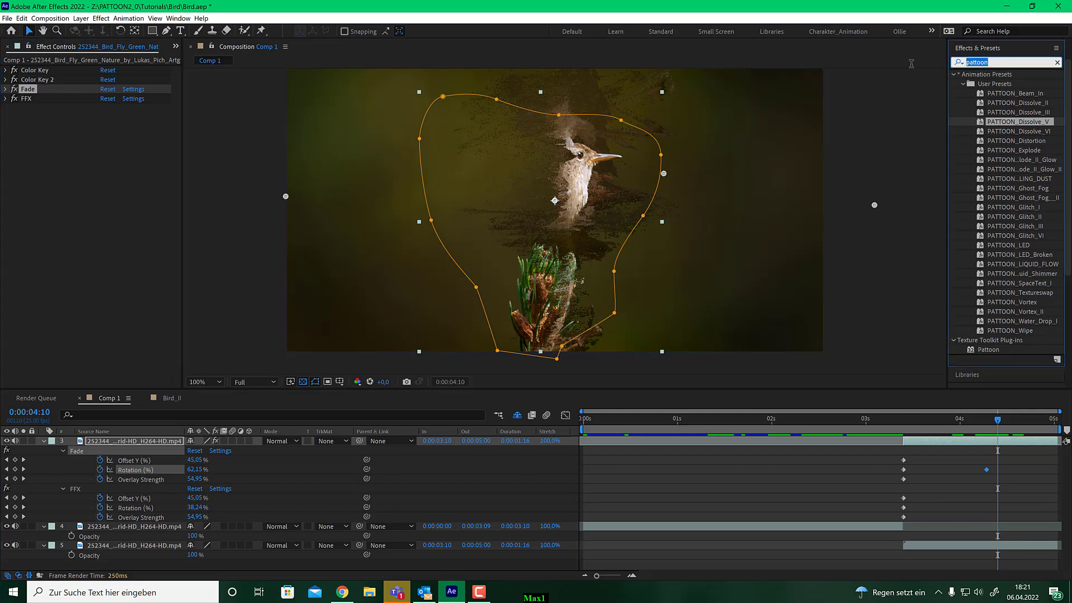
pyautogui.write('cc forc')
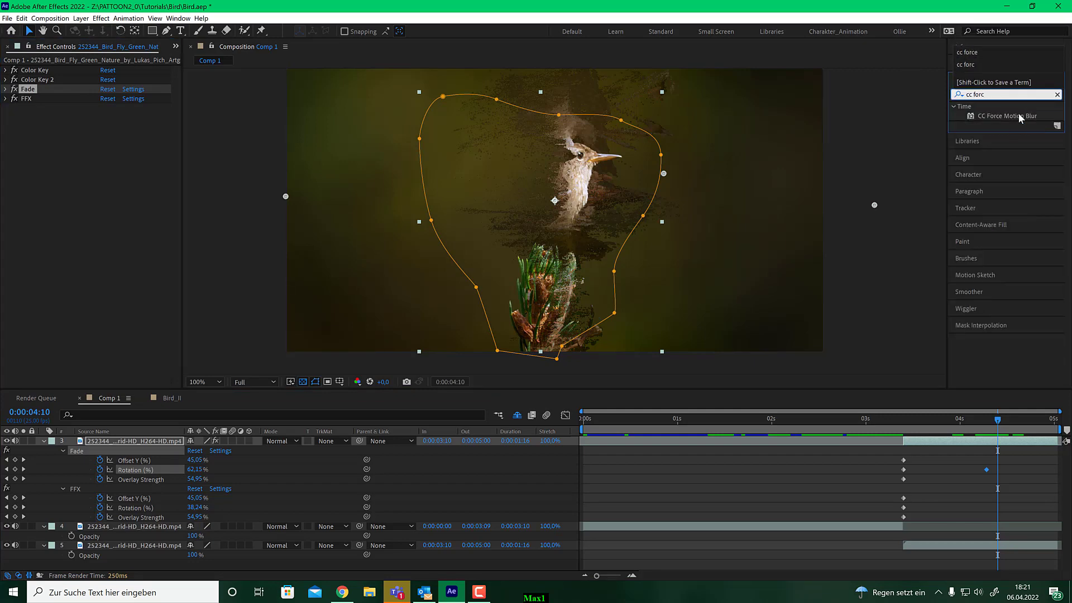
pyautogui.moveTo(1007, 116); pyautogui.dragTo(567, 177)
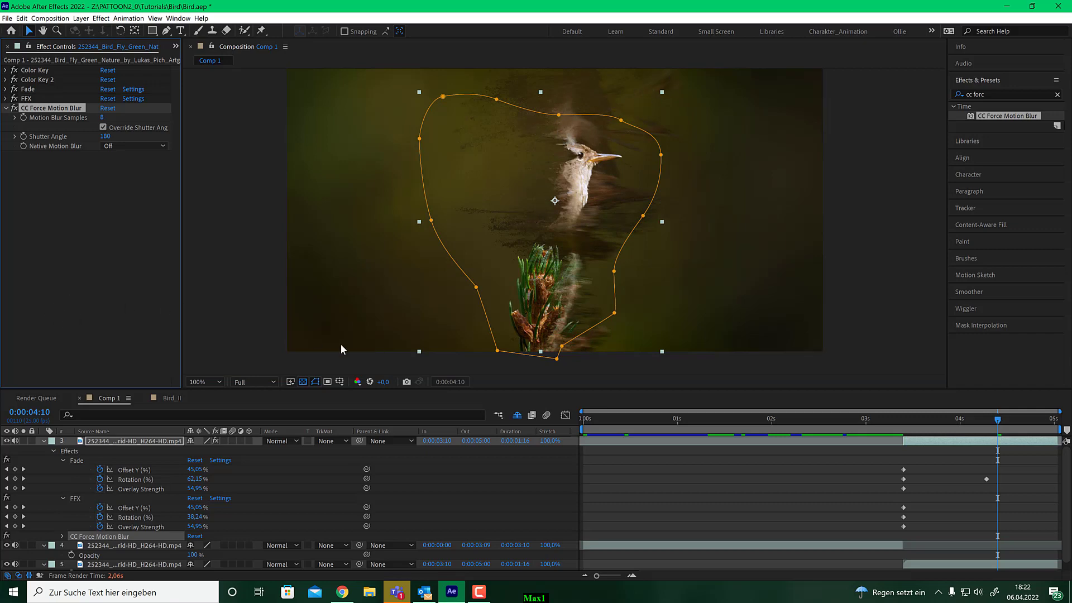
# - Scrub the motion-blurred dissolve from 0:00:03:15 to 0:00:04:02 to see when the bird starts breaking up
pyautogui.moveTo(944, 427); pyautogui.dragTo(922, 427)
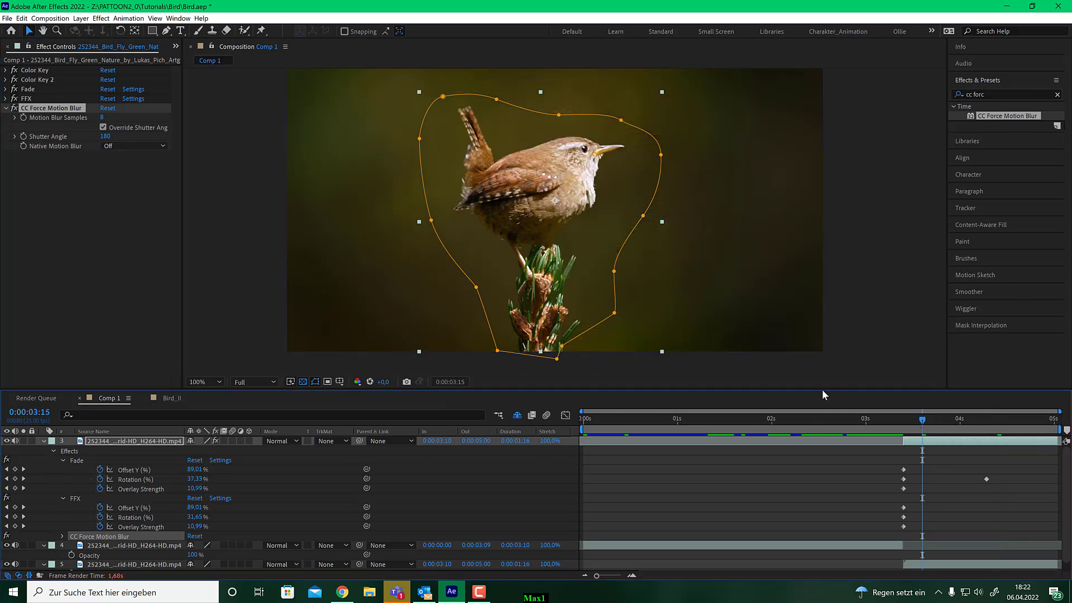
pyautogui.moveTo(923, 420); pyautogui.dragTo(958, 422)
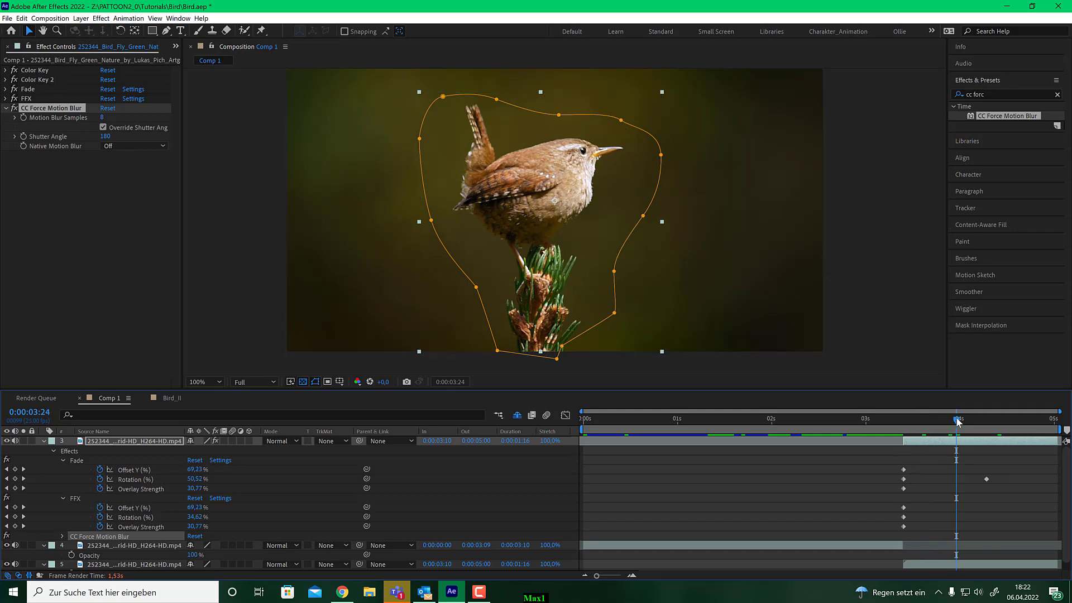
pyautogui.moveTo(956, 417); pyautogui.dragTo(970, 419)
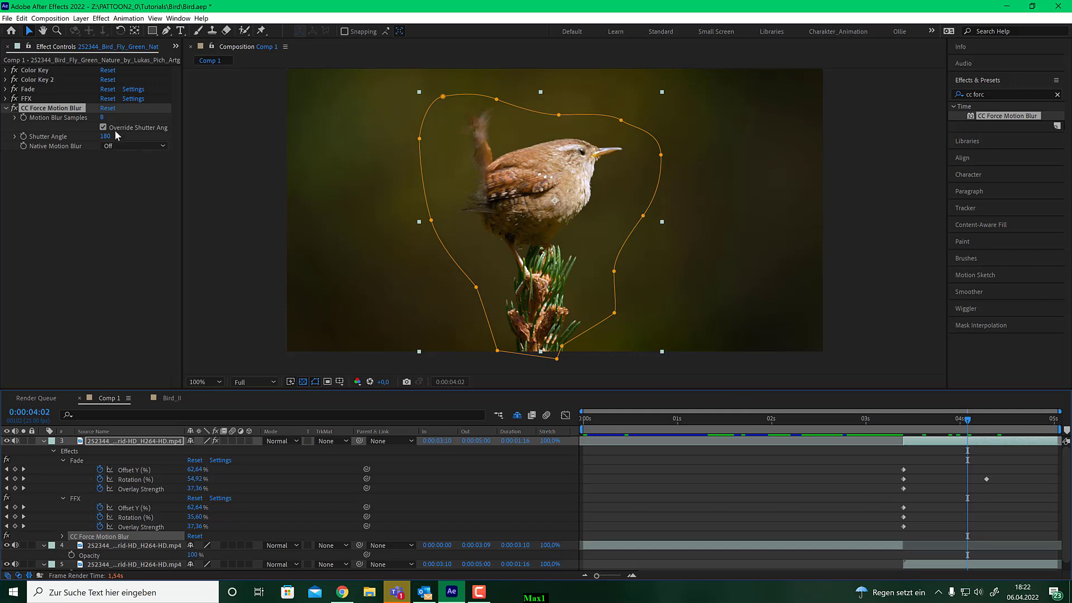
# - Move the Fade effect's Displace Overlay Center to 516, 515 beside the bird's tail, and go to 0:00:03:12
pyautogui.click(6, 89)
pyautogui.scroll(-5, 92, 225)
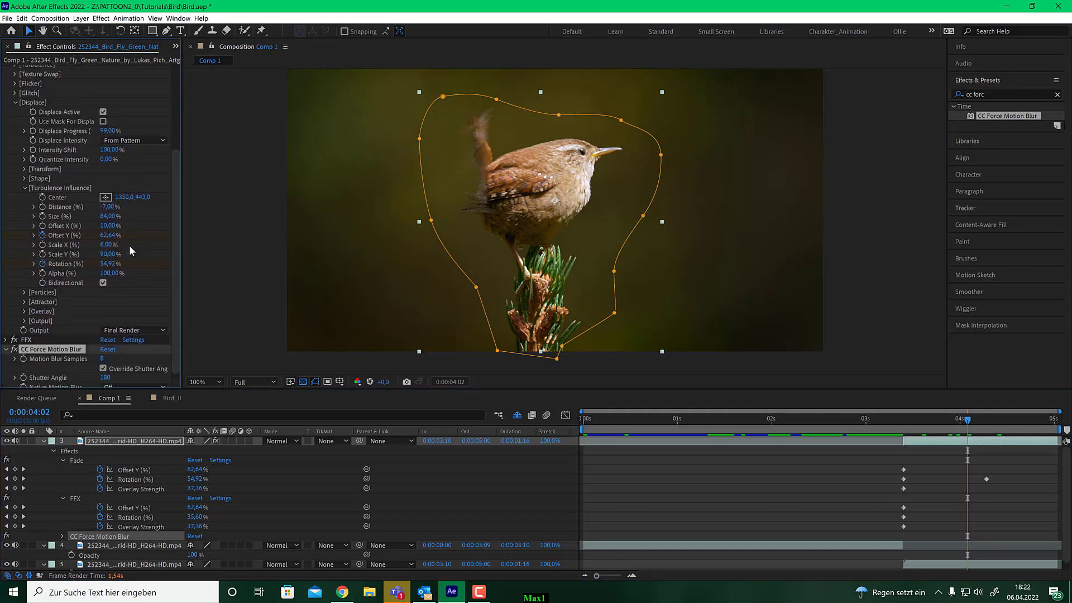
pyautogui.click(24, 307)
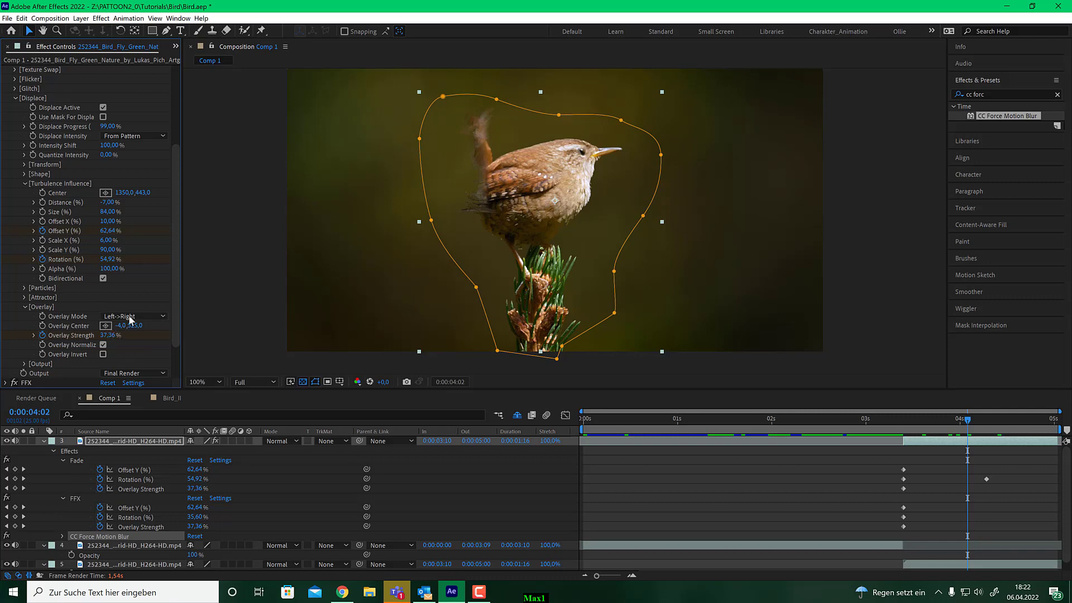
pyautogui.click(105, 326)
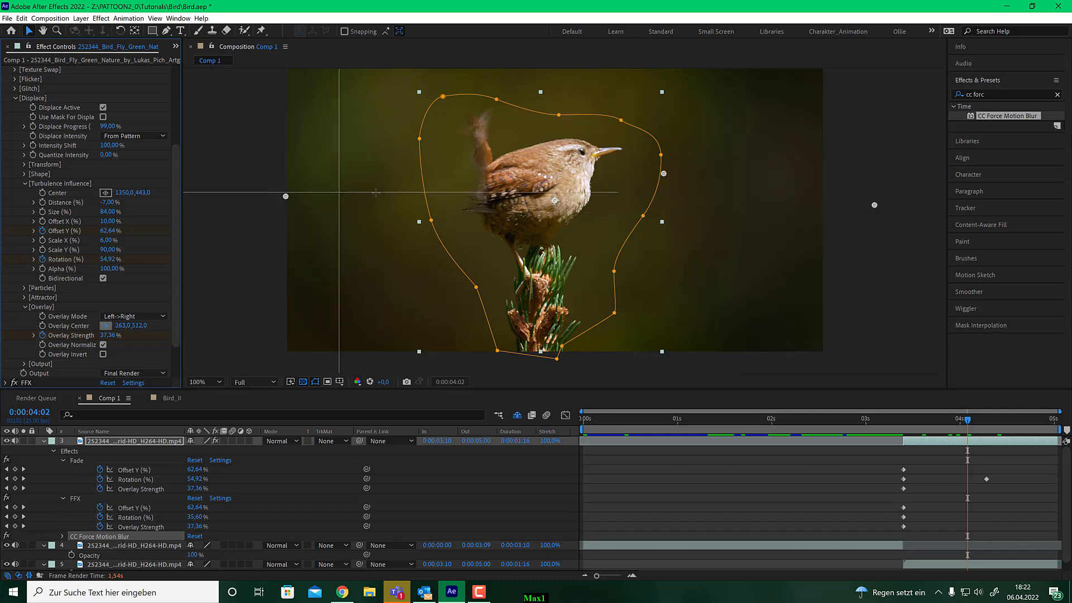
pyautogui.click(431, 193)
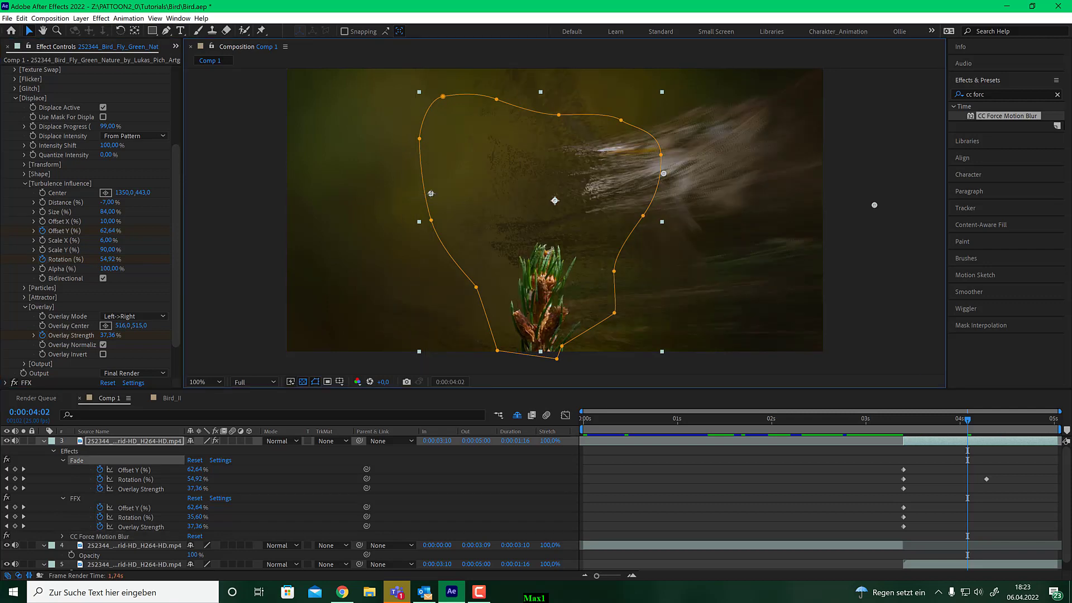
pyautogui.moveTo(967, 420); pyautogui.dragTo(908, 424)
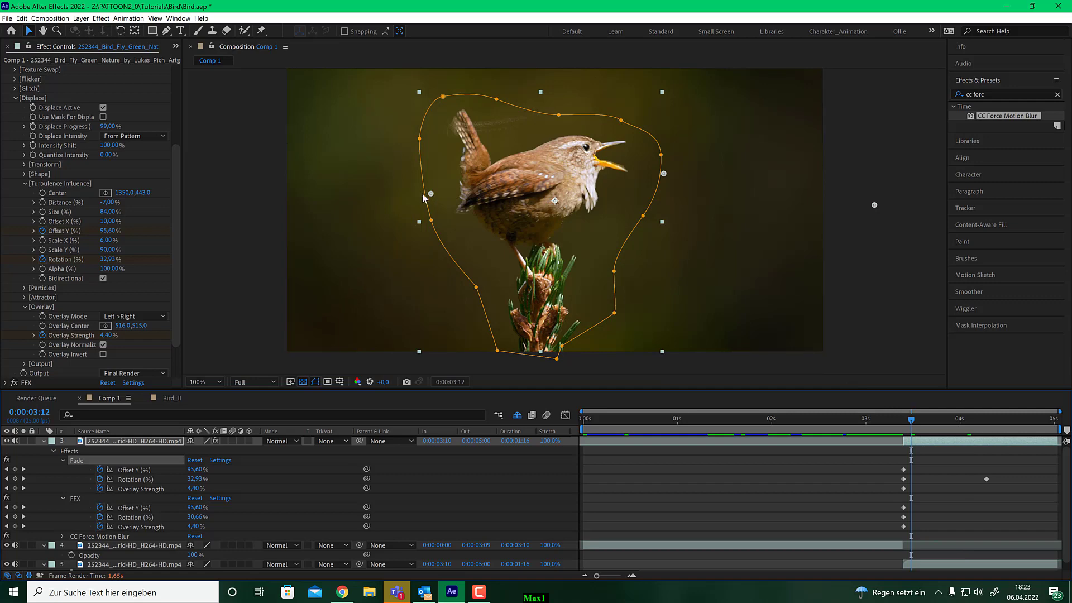
# - Review the Overlay Mode options, keep Left->Right, and check the dissolve at 0:00:03:17
pyautogui.click(114, 316)
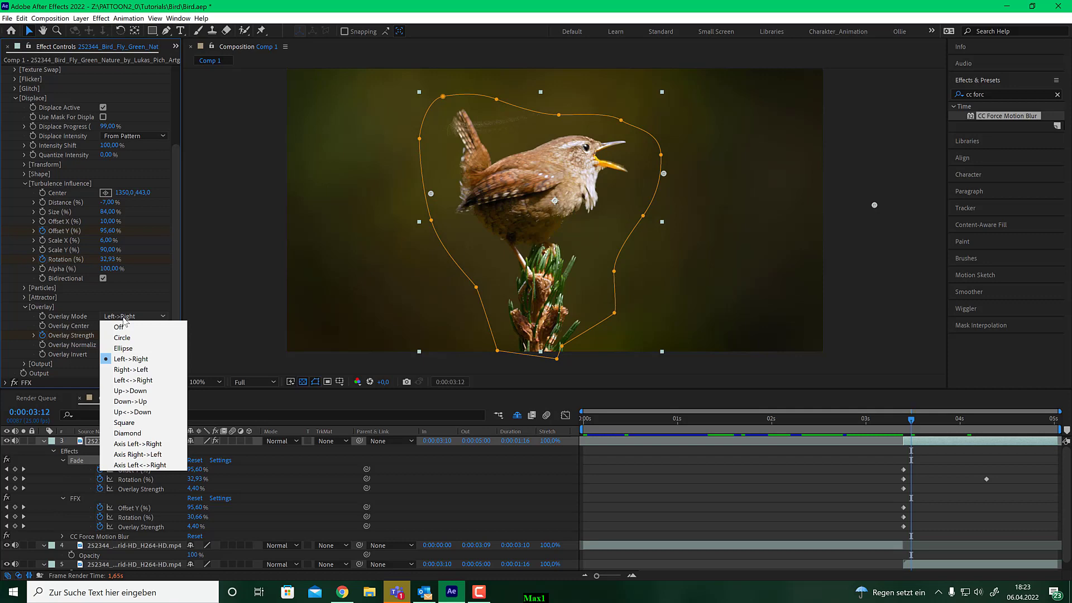
pyautogui.click(130, 358)
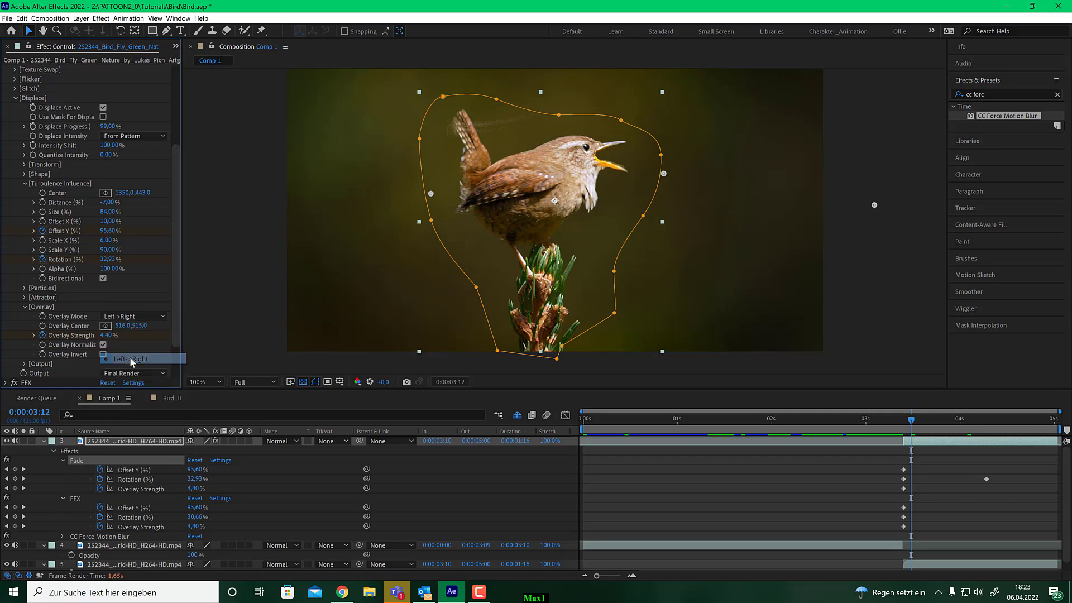
pyautogui.click(922, 421)
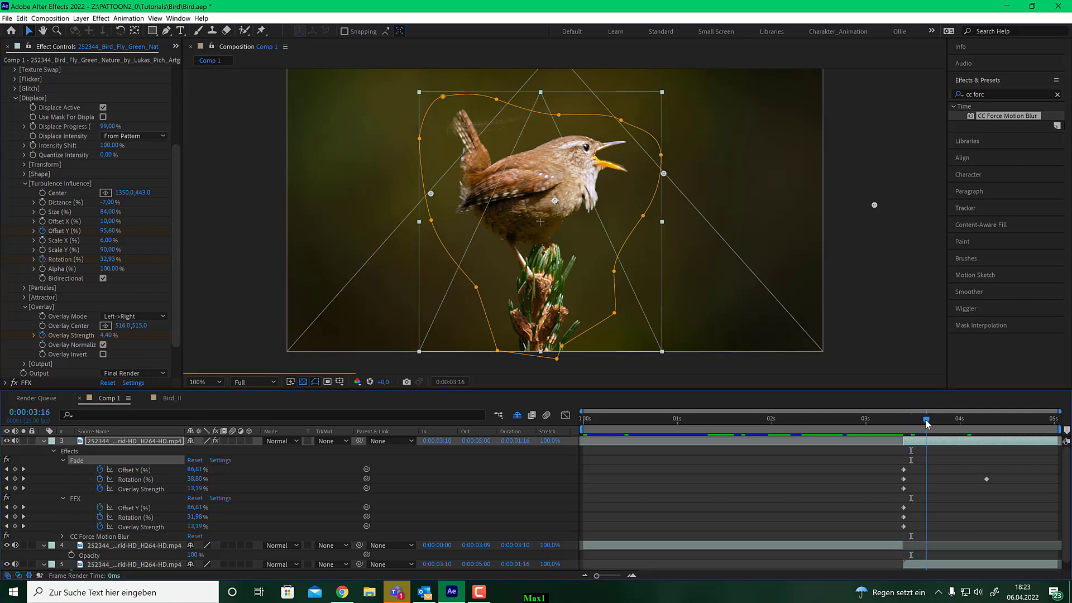
pyautogui.moveTo(924, 423); pyautogui.dragTo(930, 422)
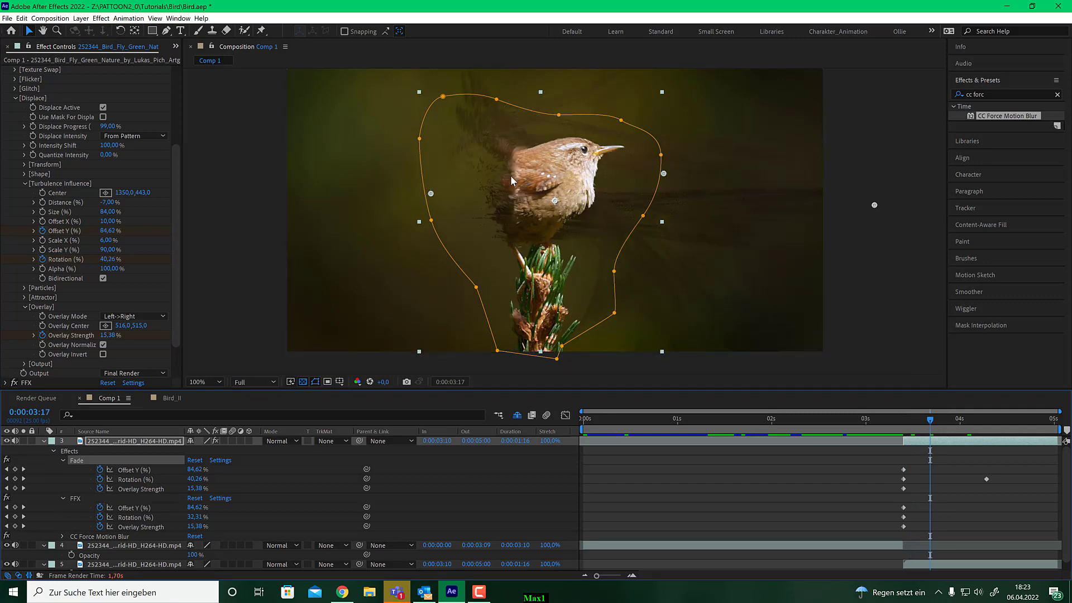
# - Duplicate the bird layer, collapse the copy's Color Key 2, Fade and FFX effects, and disable its CC Force Motion Blur
pyautogui.click(43, 441)
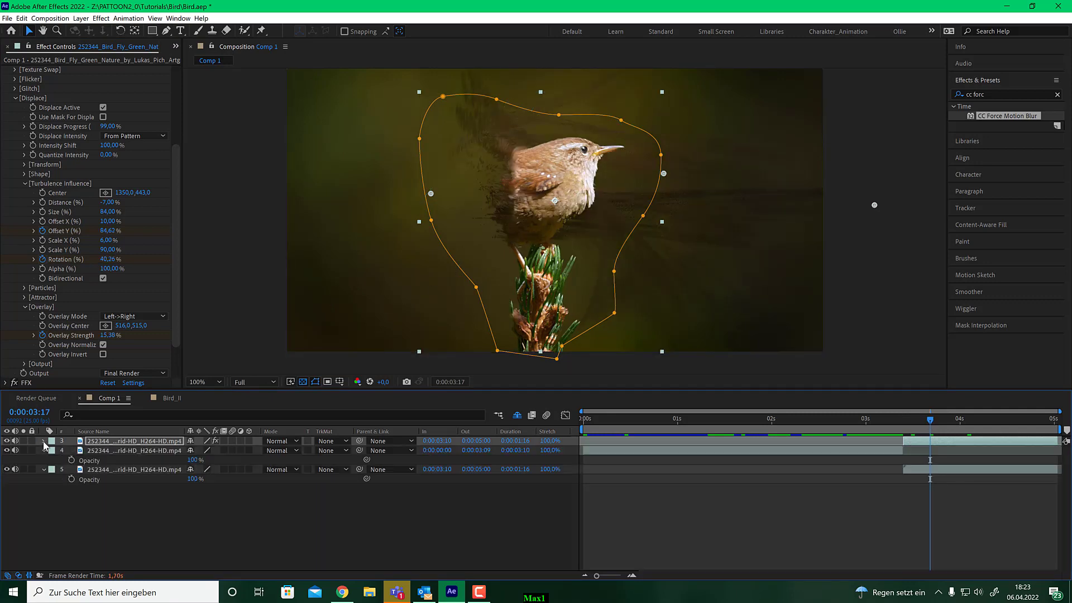
pyautogui.click(120, 442)
pyautogui.hotkey('ctrl', 'd')
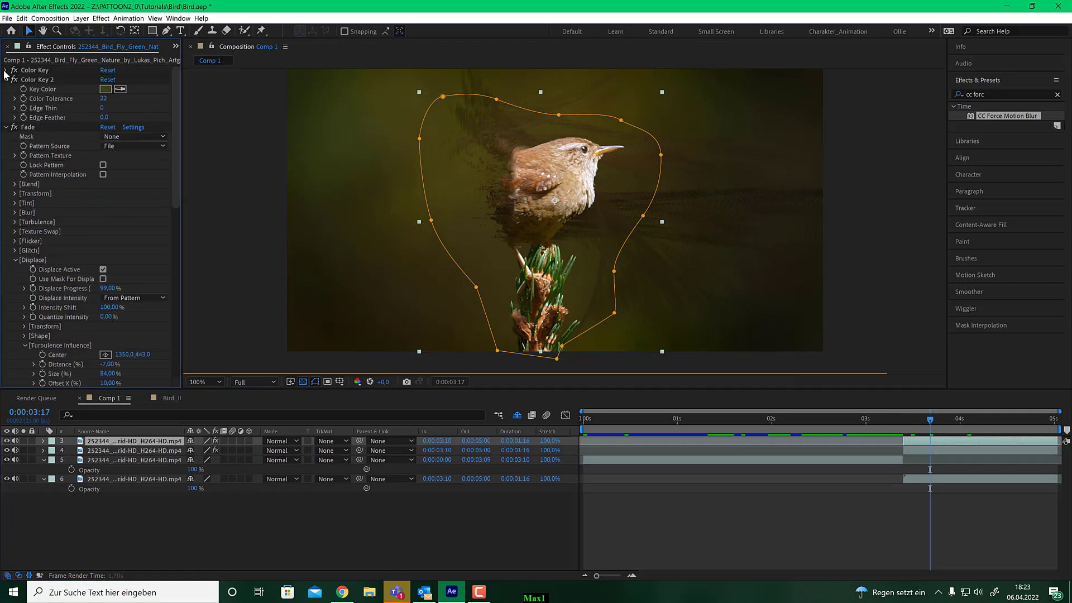
pyautogui.click(5, 79)
pyautogui.click(5, 88)
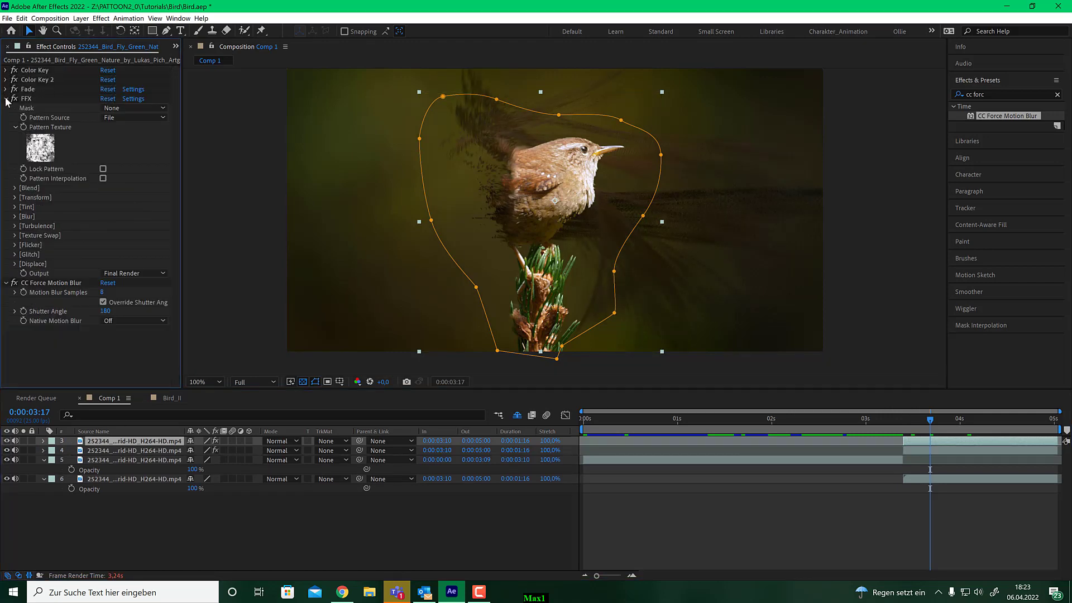
pyautogui.click(6, 99)
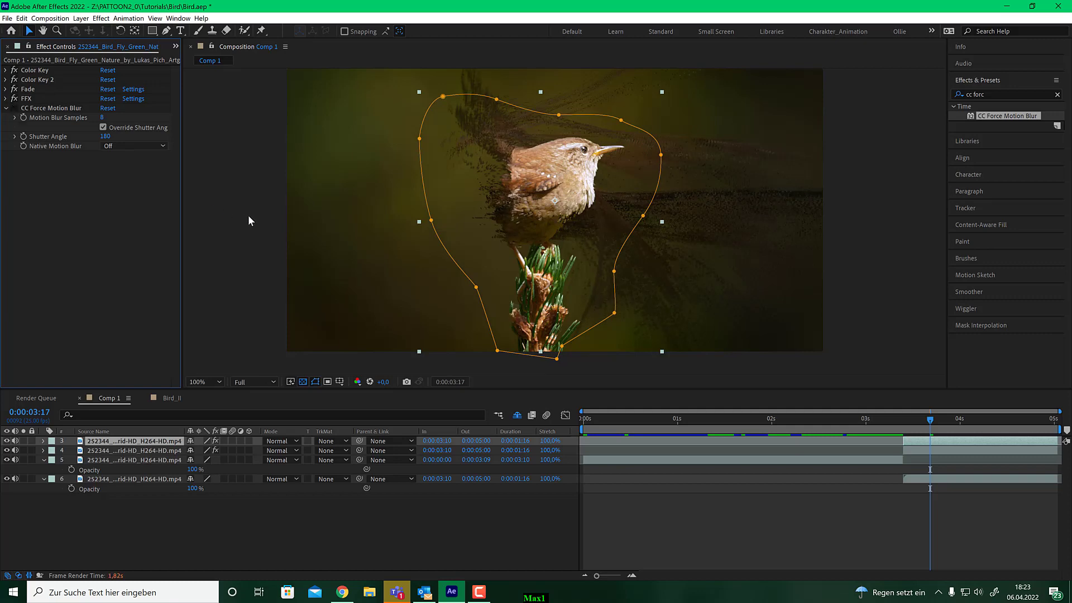
# - Collapse Fade and disable CC Force Motion Blur on the original bird layer, and reselect the duplicate above it
pyautogui.click(150, 450)
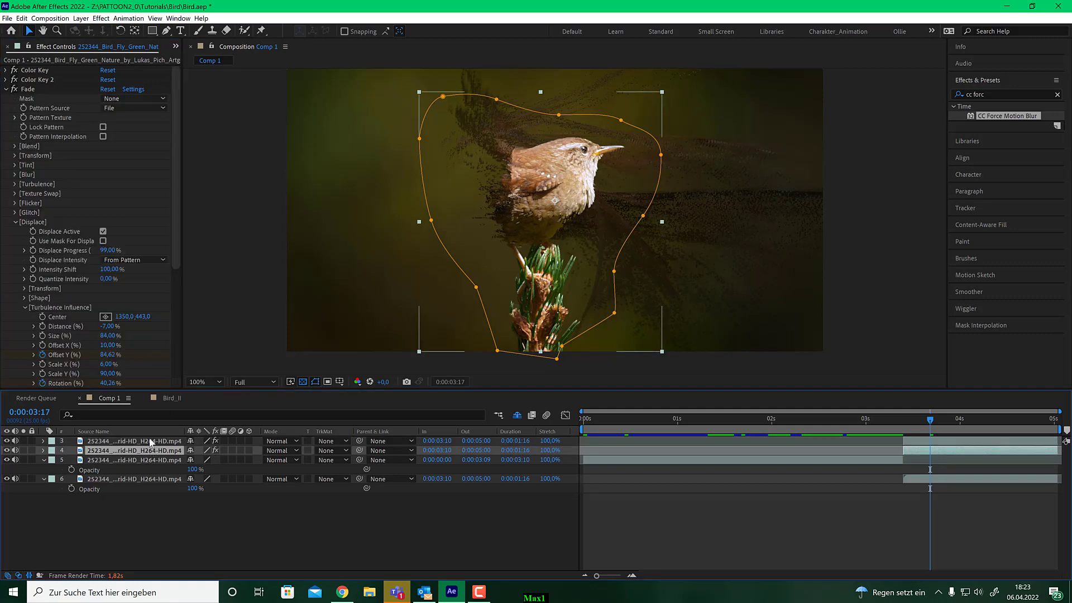
pyautogui.click(5, 90)
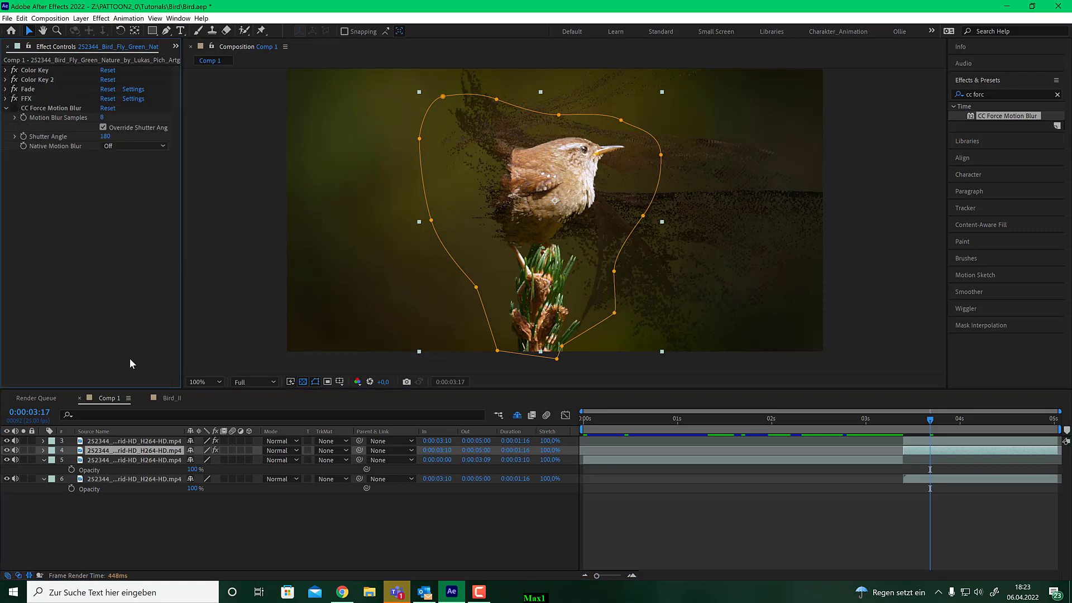
pyautogui.click(150, 441)
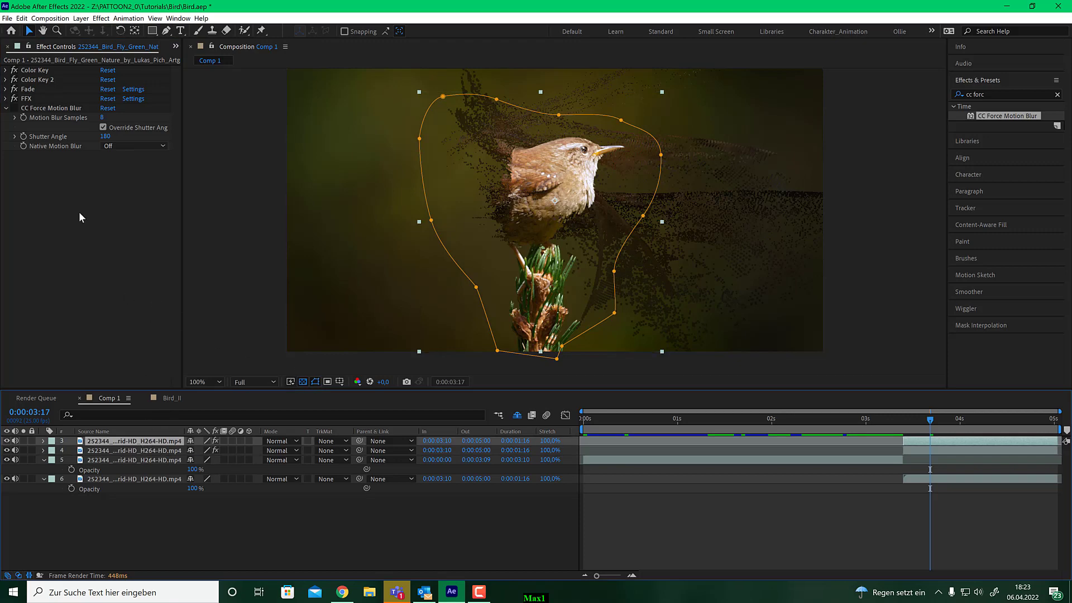
# - Solo the duplicated bird layer and apply the Stylize Glow effect to it
pyautogui.click(24, 441)
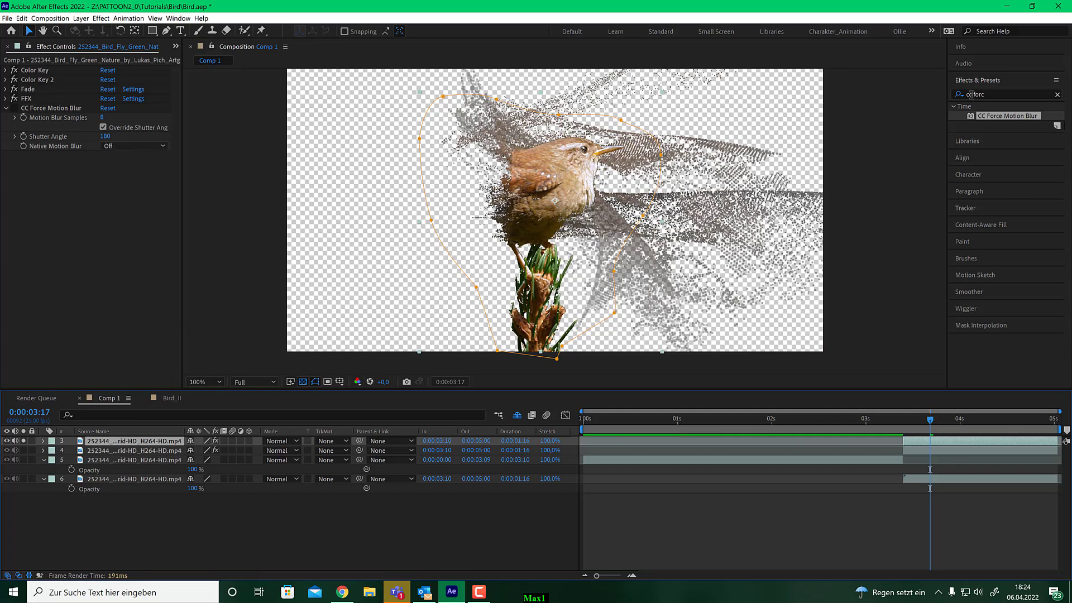
pyautogui.click(999, 94)
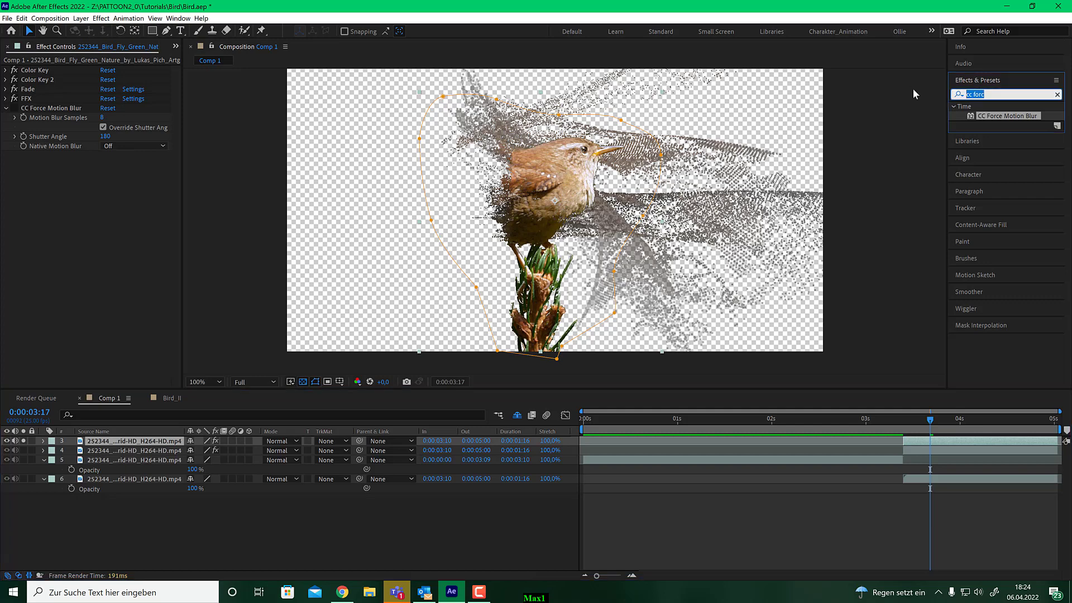
pyautogui.write('glow')
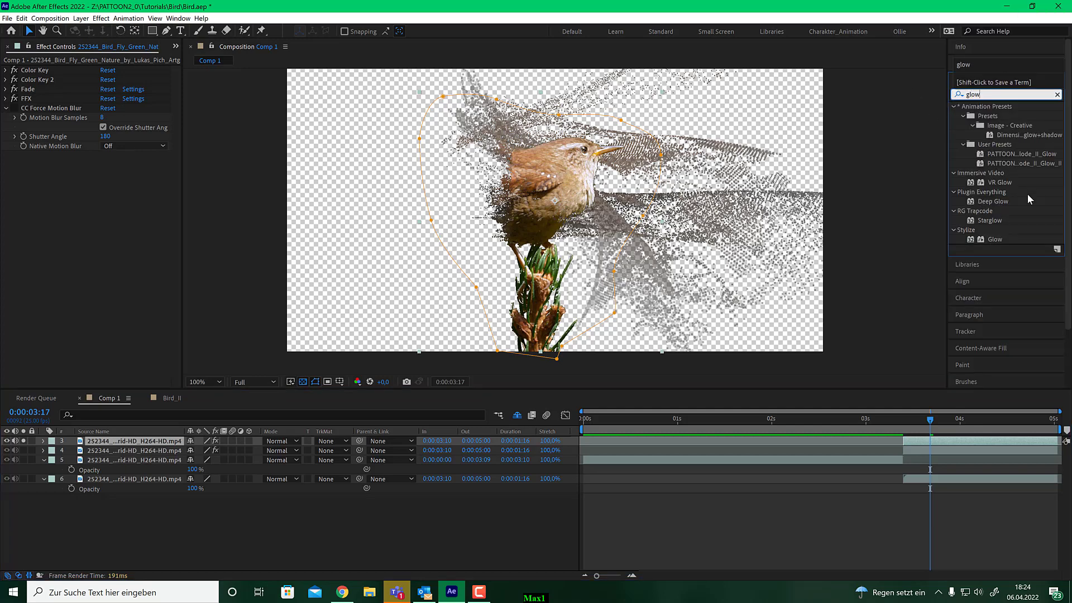
pyautogui.doubleClick(997, 239)
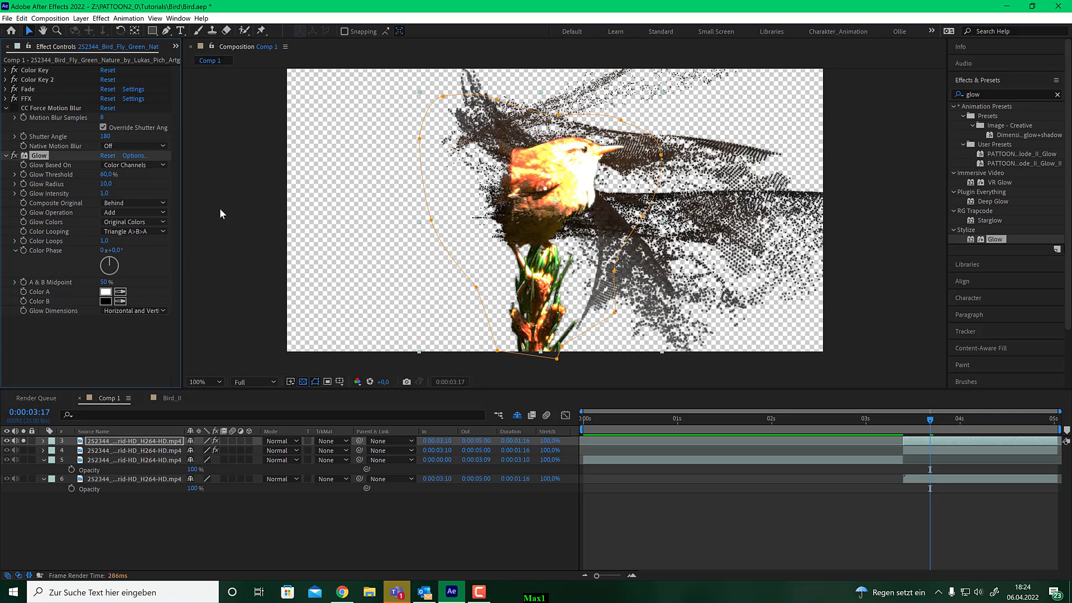
# - In the duplicate's Fade effect, collapse Displace Turbulence Influence and enable Show Only Displaced in the Displace Output settings
pyautogui.click(5, 89)
pyautogui.scroll(-1, 5, 89)
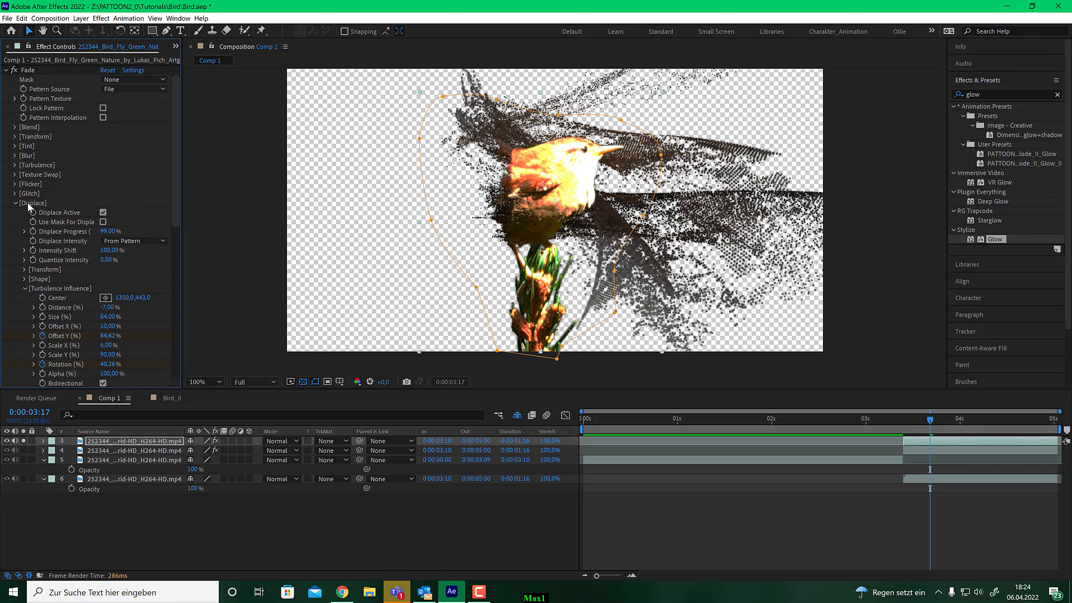
pyautogui.click(25, 288)
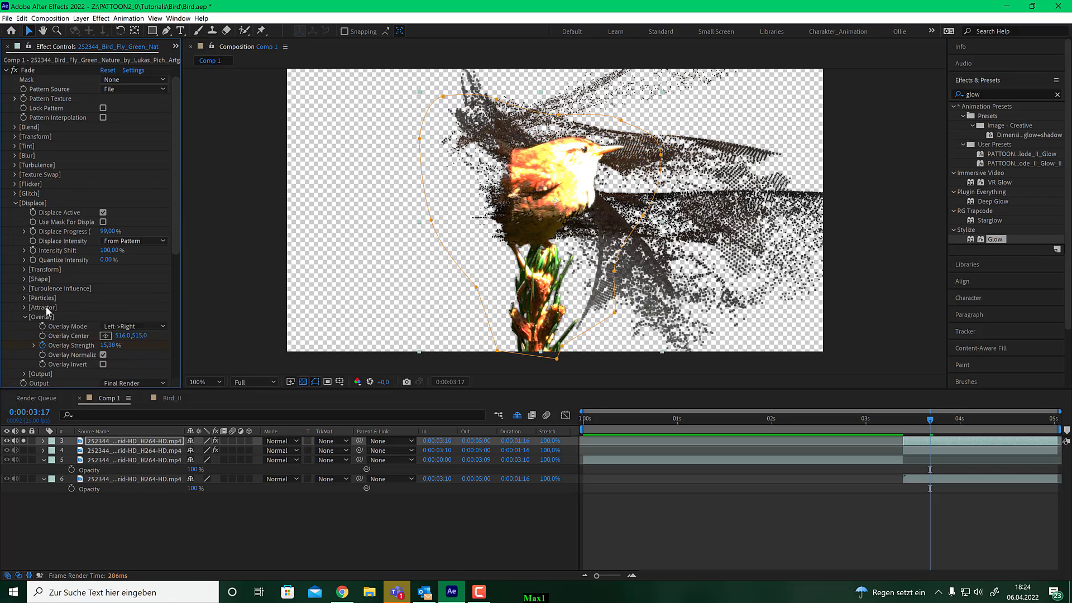
pyautogui.scroll(-1, 86, 309)
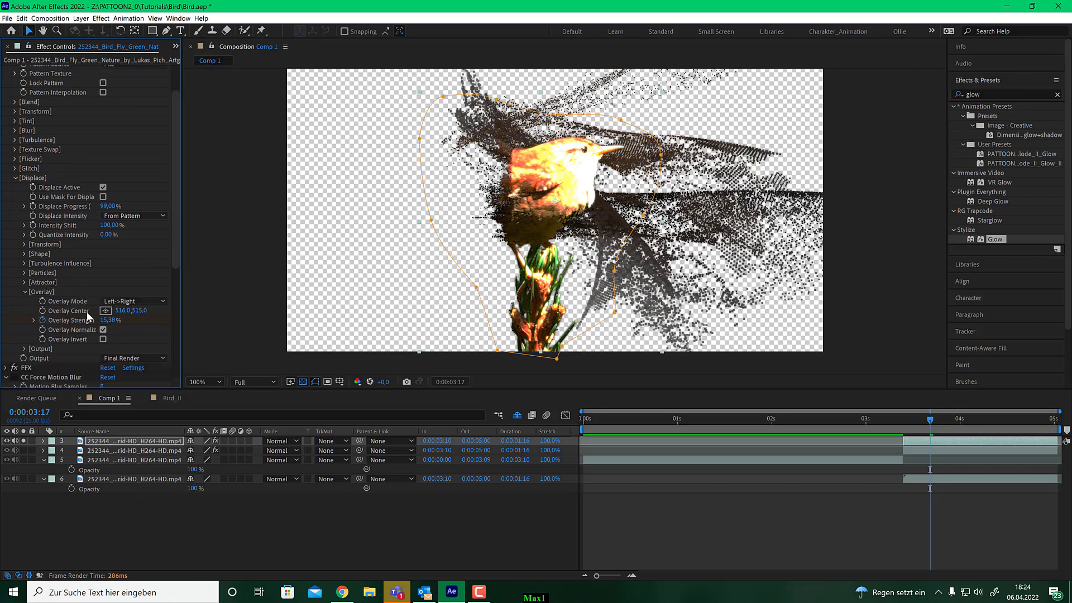
pyautogui.click(25, 347)
pyautogui.scroll(-2, 84, 329)
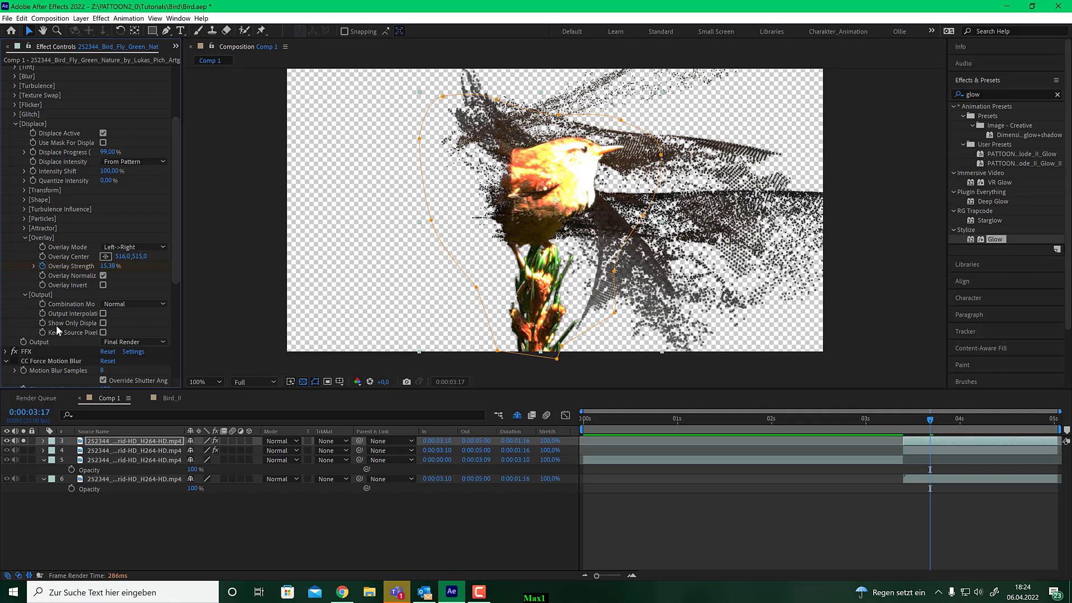
pyautogui.click(103, 322)
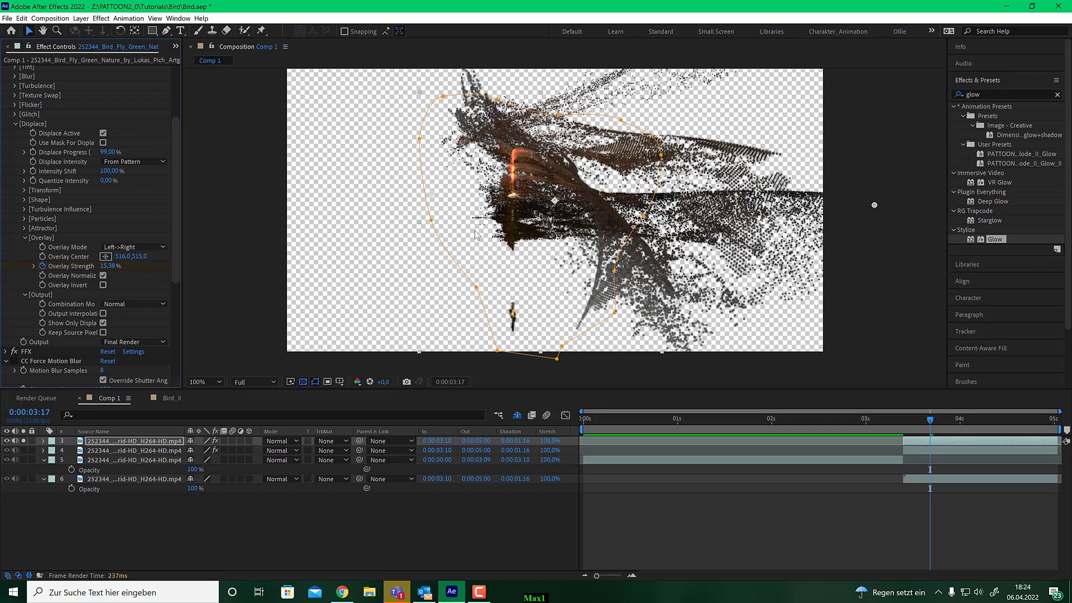
# - Unsolo the duplicate bird layer, set its blending mode to Add, and go to 0:00:03:18
pyautogui.click(24, 440)
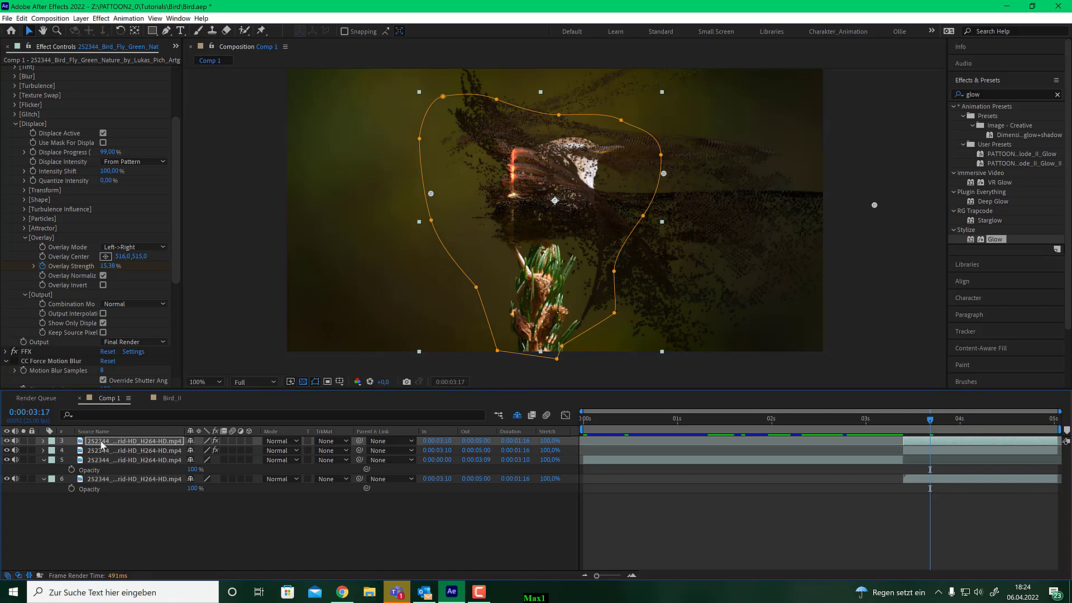
pyautogui.click(285, 441)
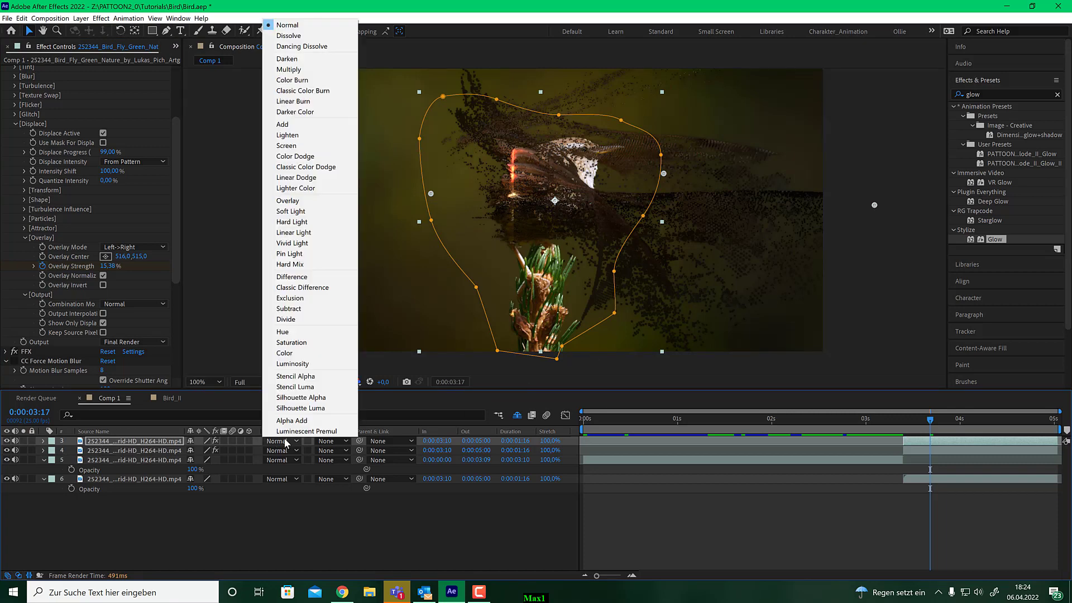
pyautogui.click(326, 125)
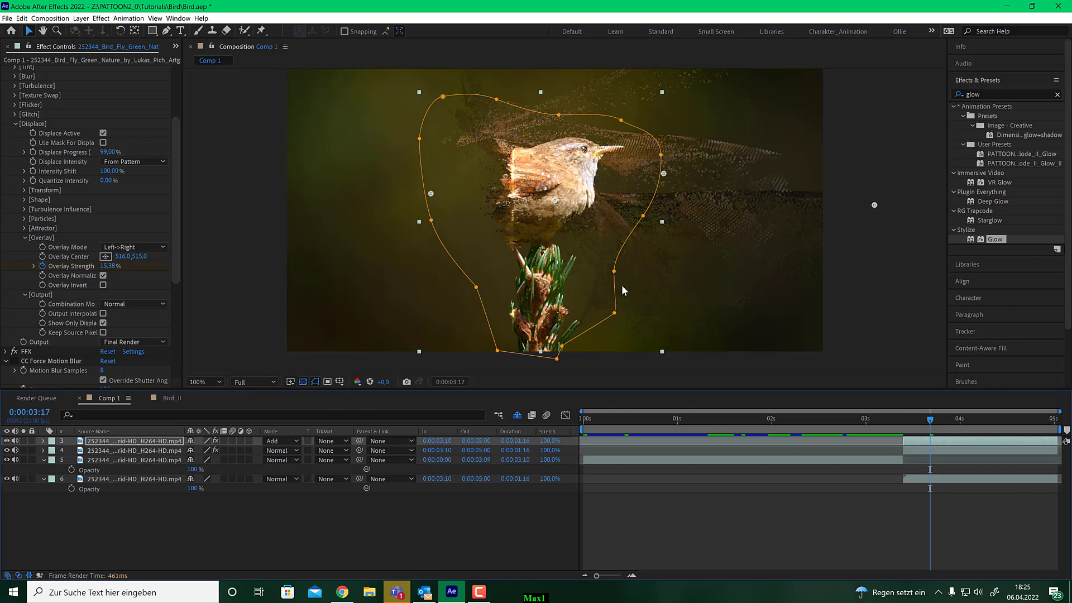
pyautogui.moveTo(932, 426); pyautogui.dragTo(934, 426)
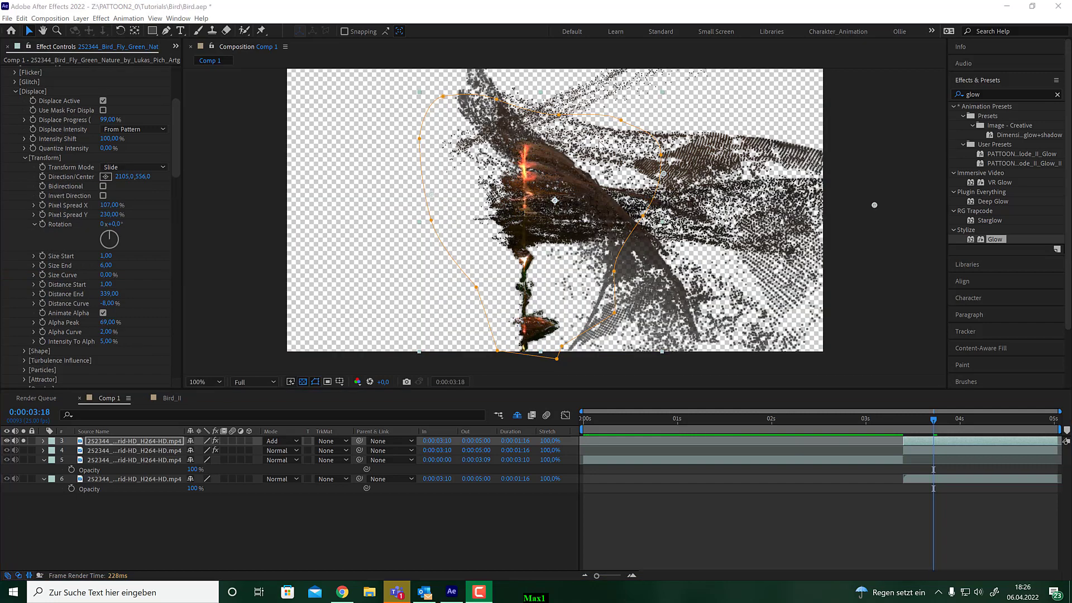
# - Collapse the Displace group and the duplicate layer's FFX, Fade, CC Force Motion Blur and Glow effects
pyautogui.scroll(2, 42, 151)
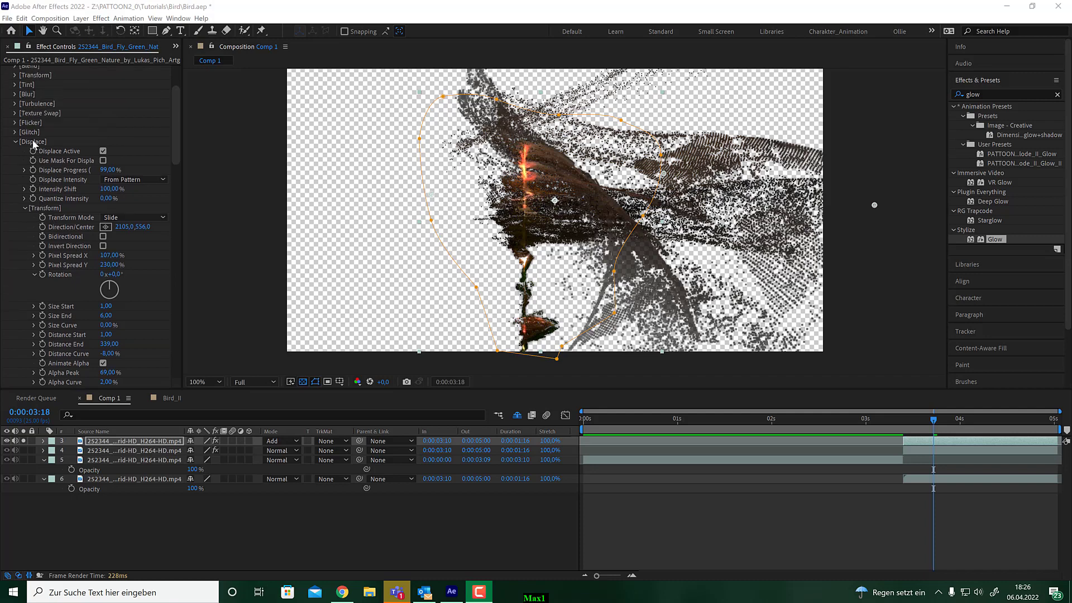
pyautogui.click(16, 143)
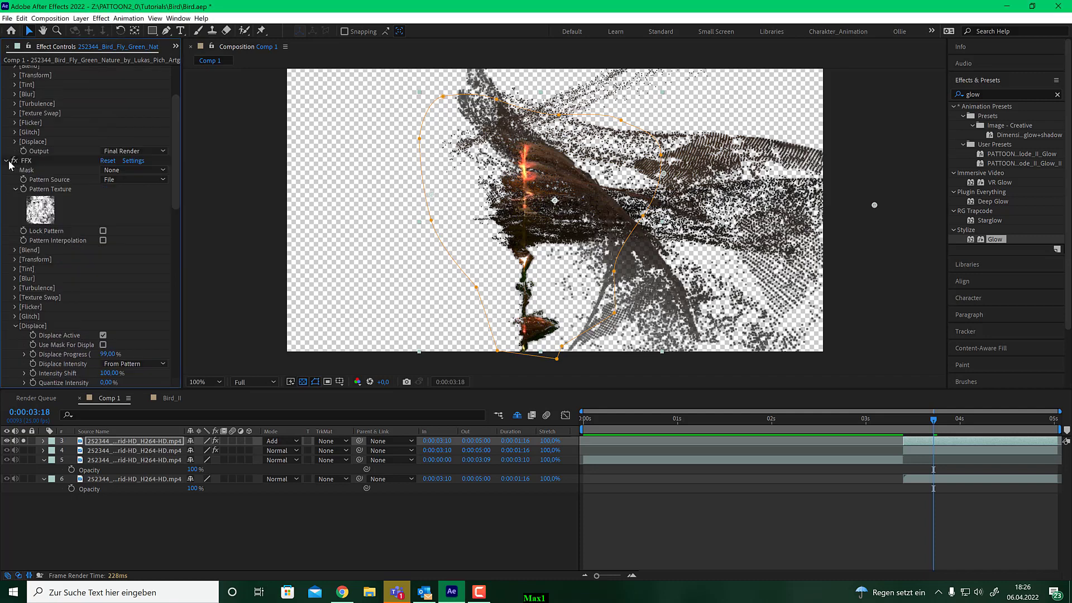
pyautogui.click(7, 160)
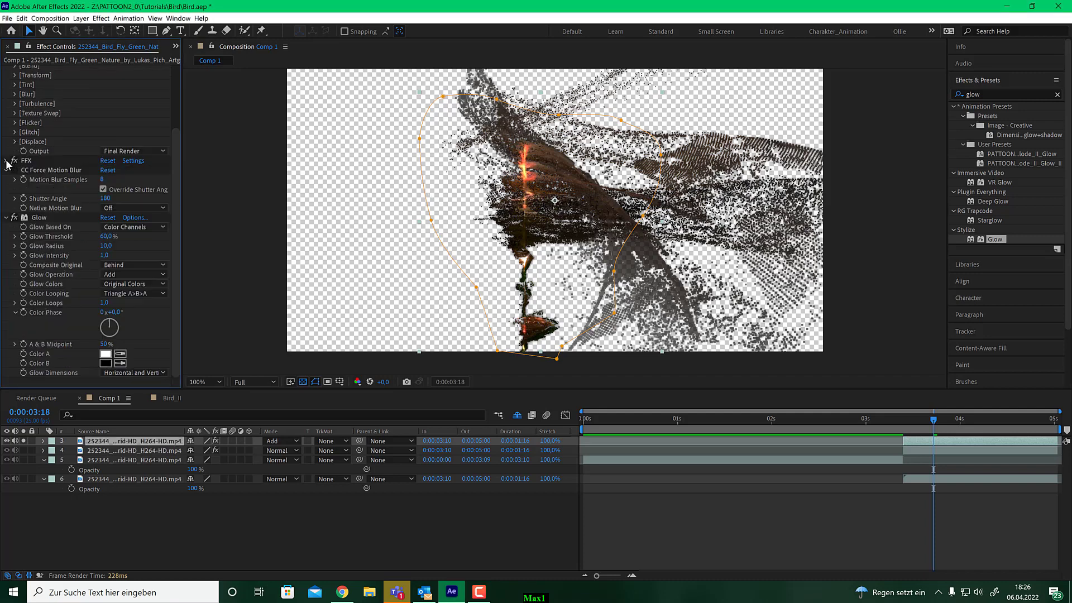
pyautogui.scroll(3, 11, 134)
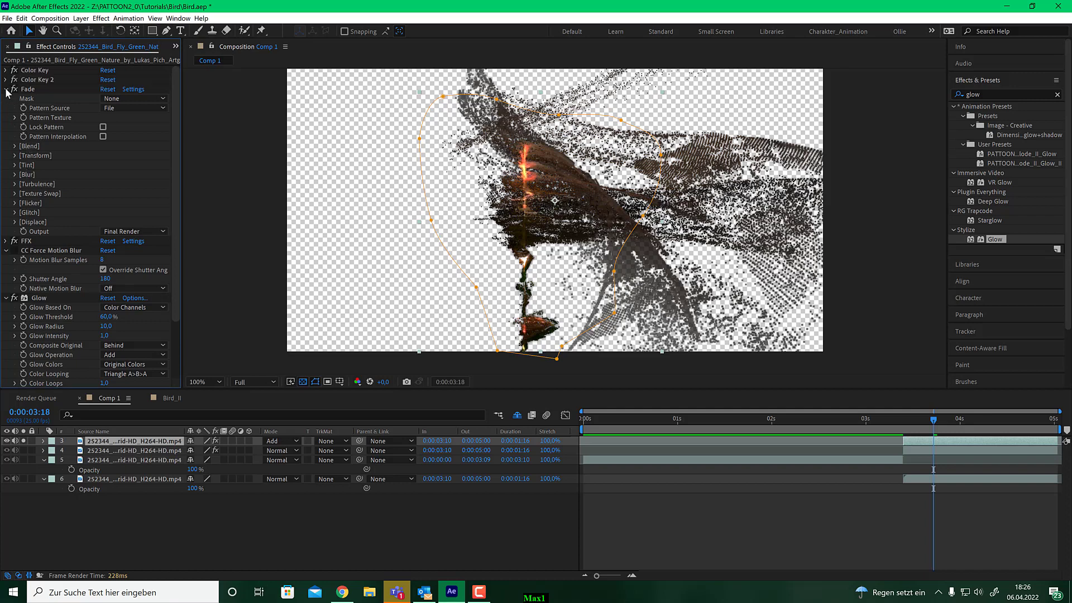
pyautogui.click(7, 89)
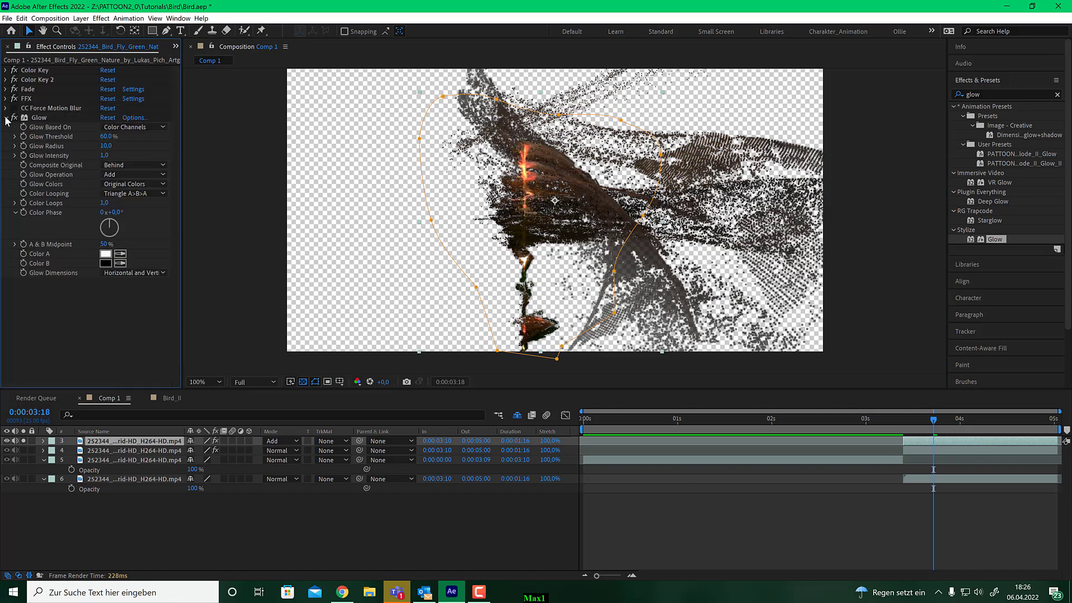
pyautogui.click(6, 108)
pyautogui.click(7, 117)
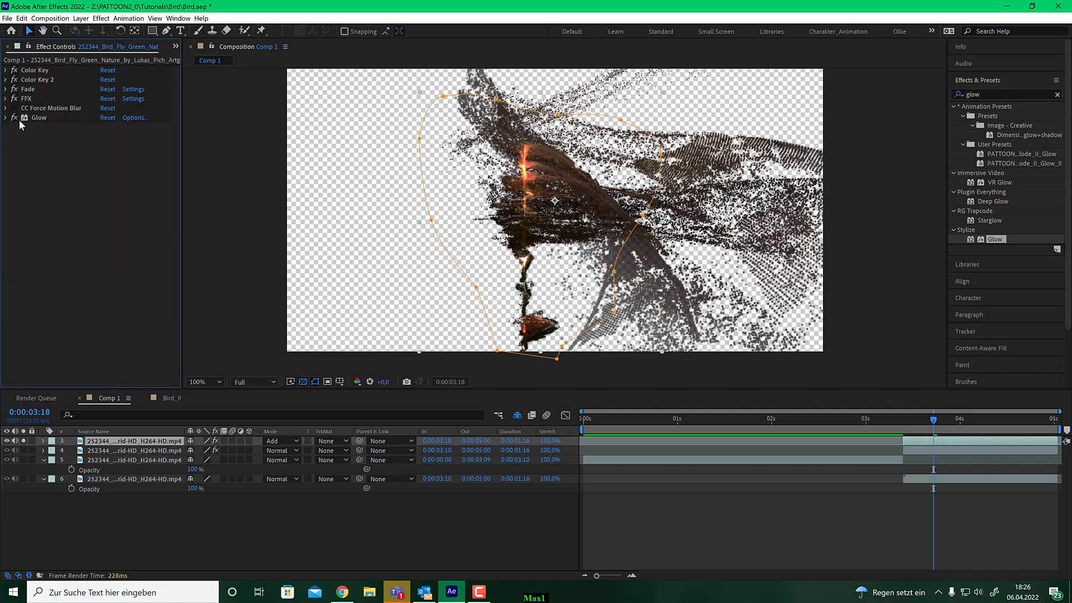
# - Set Size End to 0 in the Displace Transform settings of the duplicate's Fade effect
pyautogui.click(7, 89)
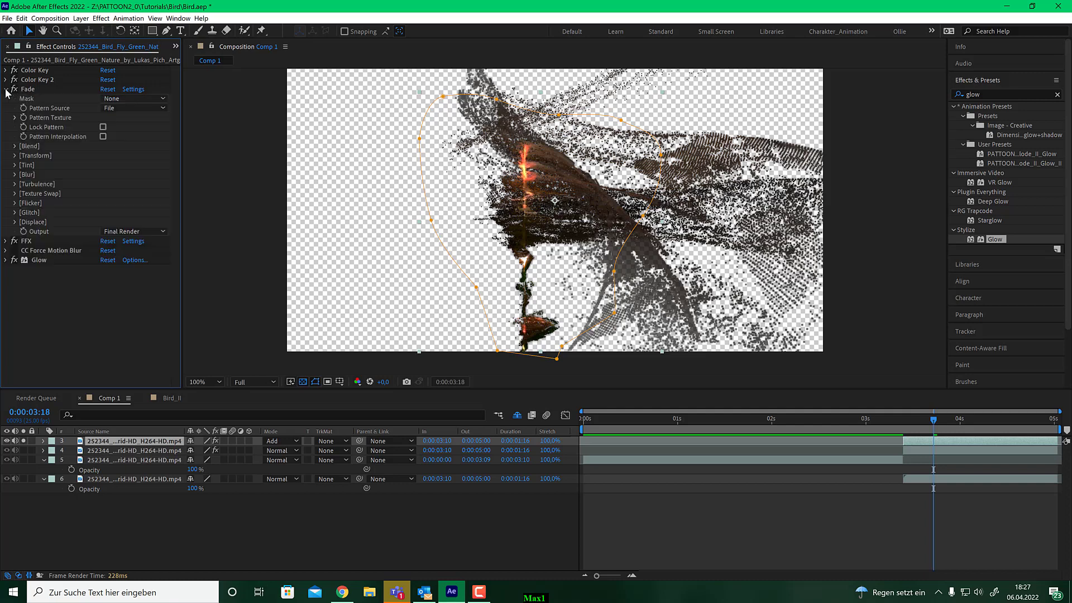
pyautogui.click(15, 222)
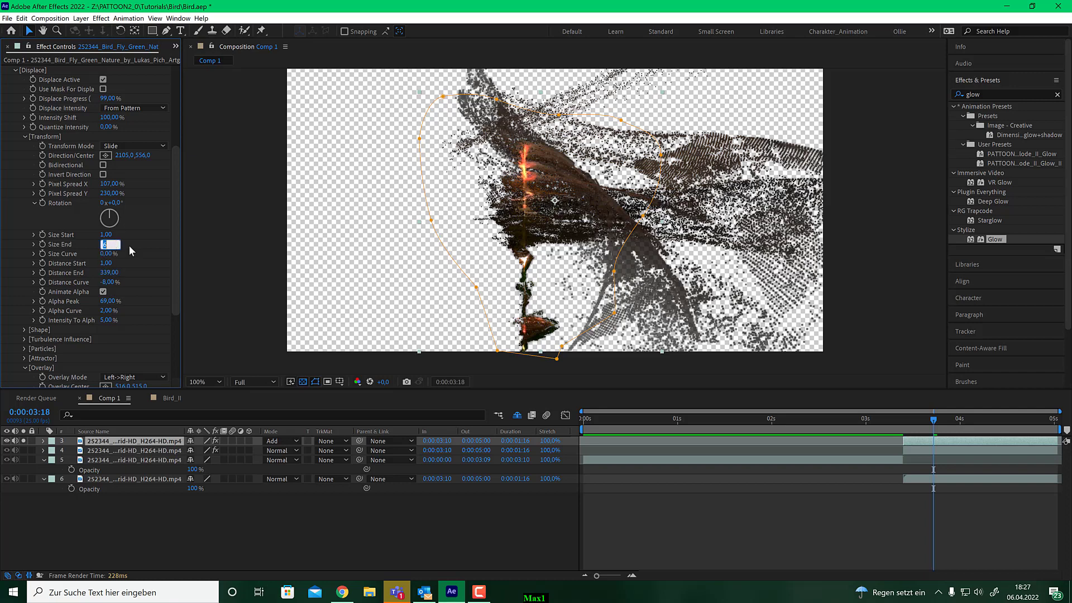
pyautogui.write('0')
pyautogui.press('Return')
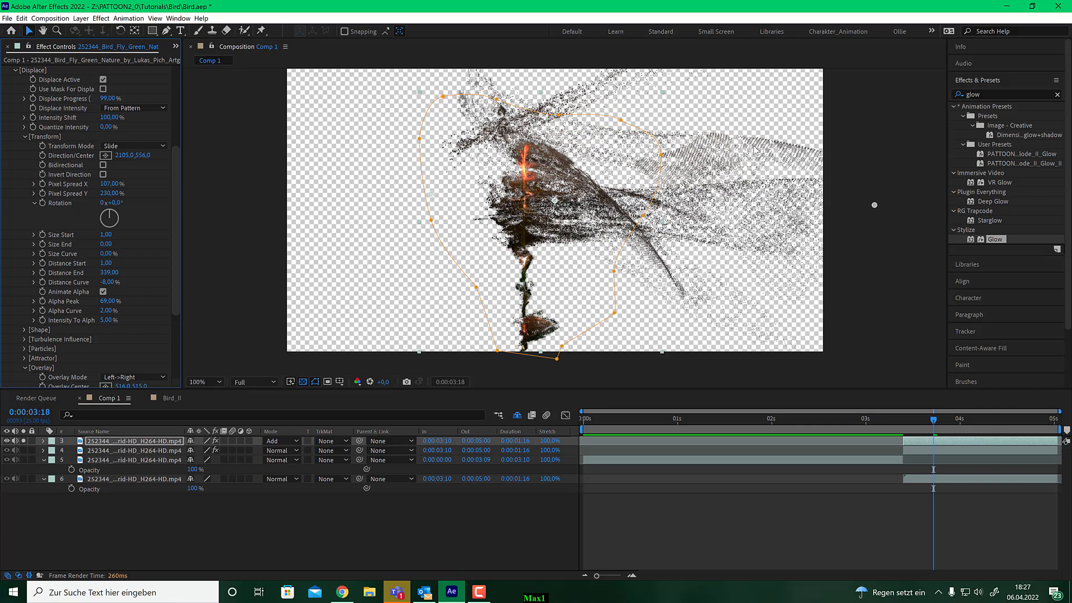
# - Unsolo the duplicate and check its particles with the original bird layer temporarily hidden
pyautogui.click(23, 441)
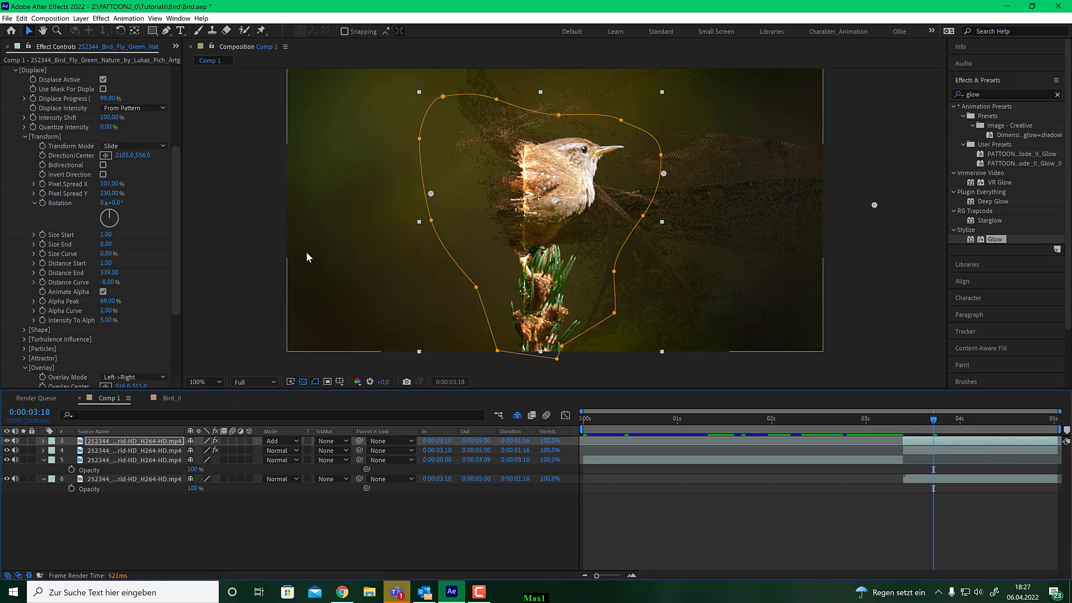
pyautogui.click(6, 451)
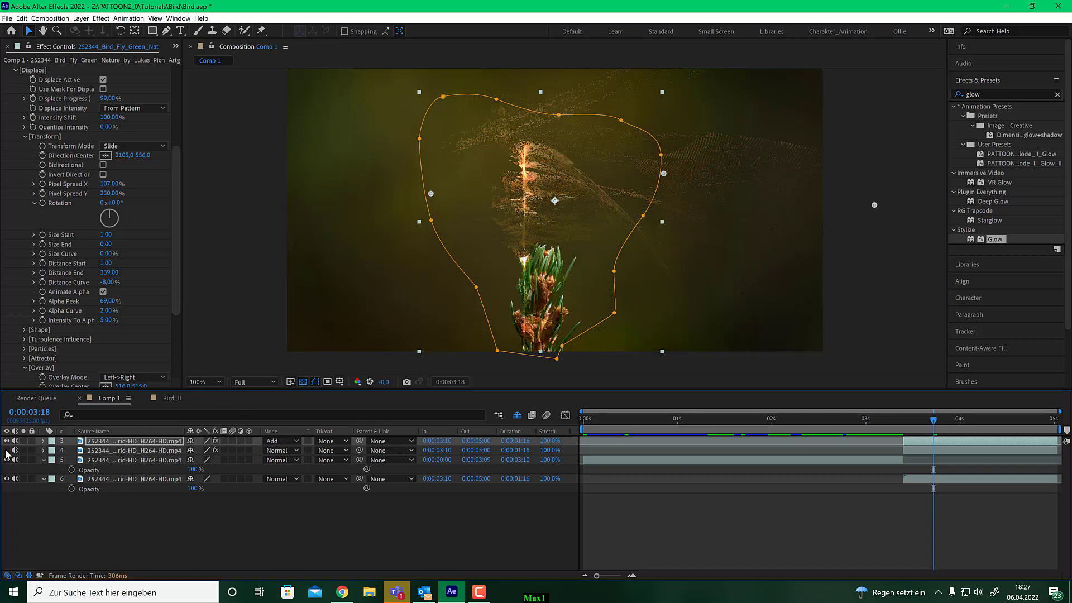
pyautogui.click(7, 451)
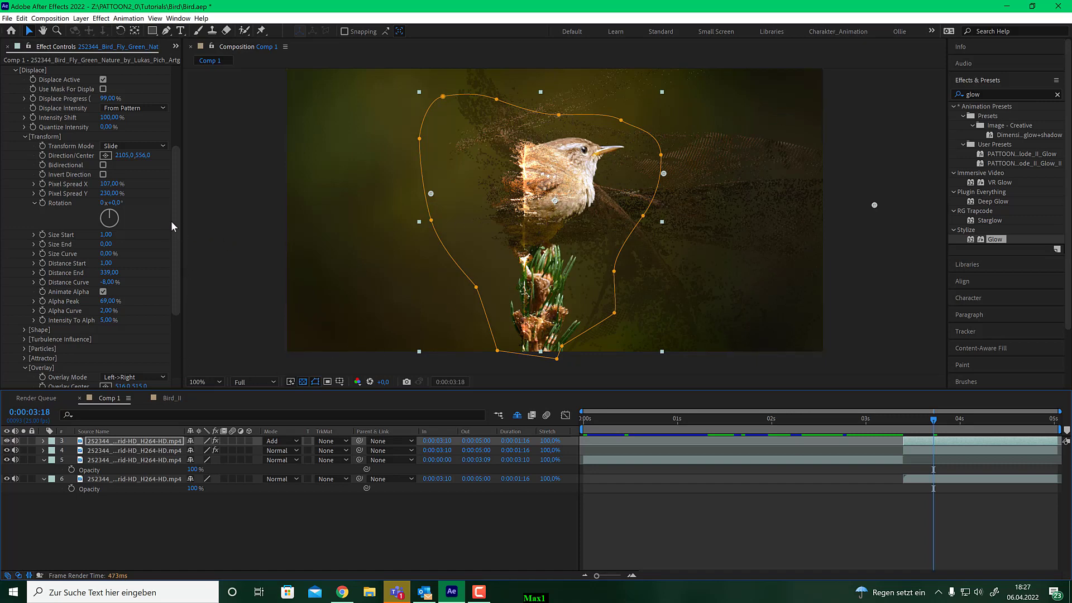
# - Collapse Fade on the duplicate and lower its Glow Threshold to 47.1%
pyautogui.scroll(5, 171, 220)
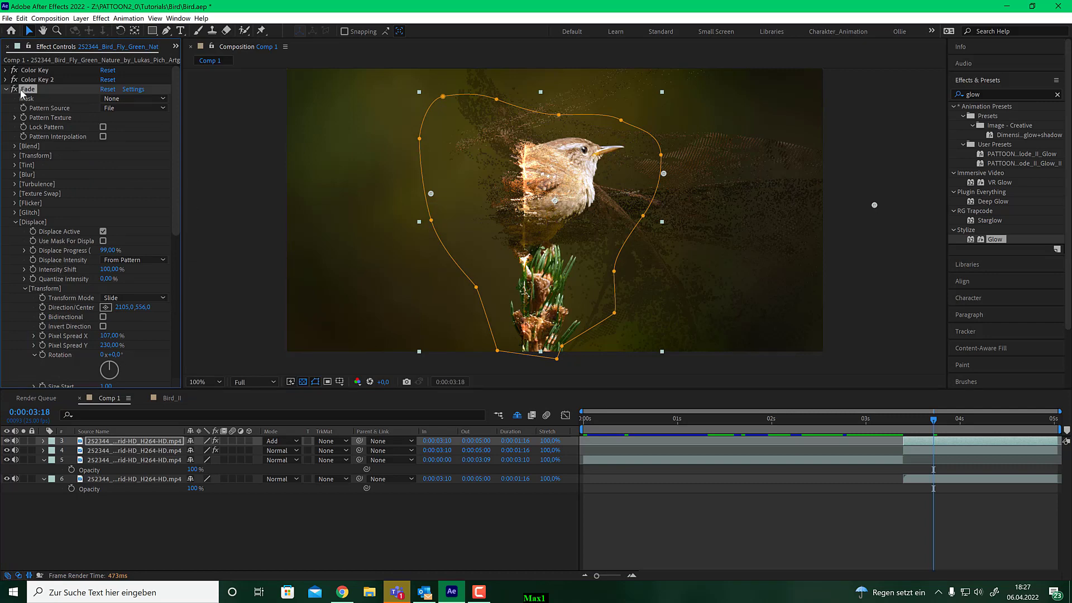
pyautogui.click(7, 91)
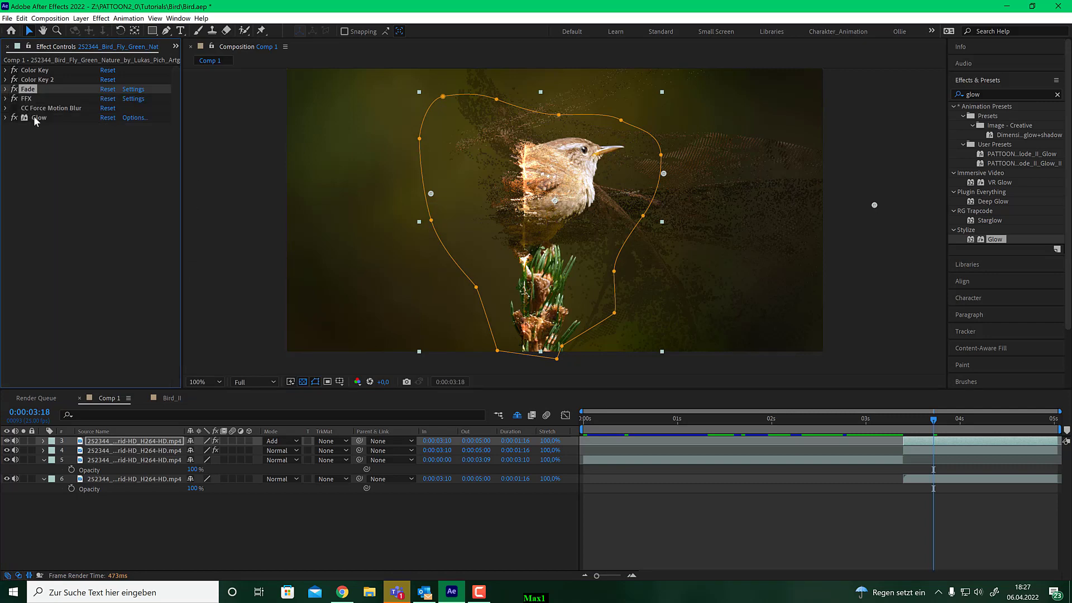
pyautogui.click(34, 118)
pyautogui.click(5, 119)
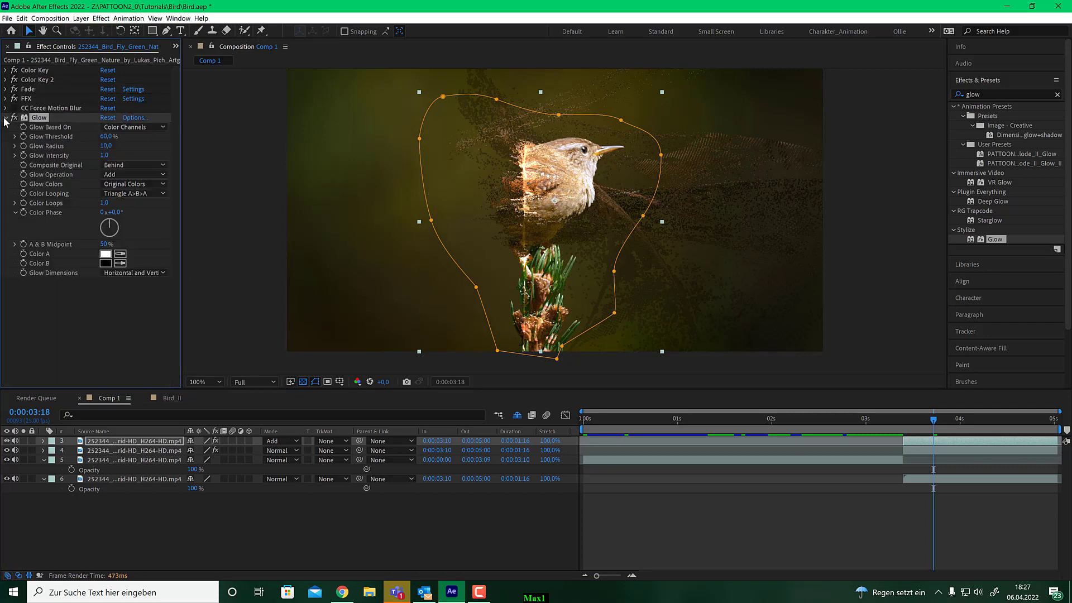
pyautogui.moveTo(106, 137); pyautogui.dragTo(94, 139)
# - Duplicate the Glow effect and set the copy's Glow Radius to 249 and Glow Threshold to about 52.5%
pyautogui.hotkey('ctrl', 'd')
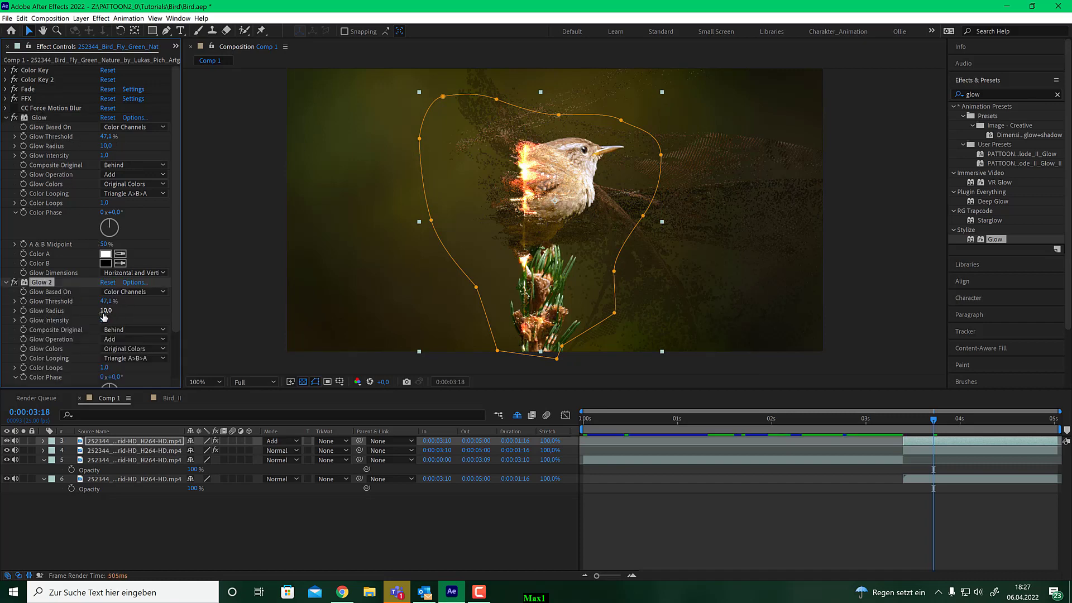
pyautogui.moveTo(106, 310); pyautogui.dragTo(232, 307)
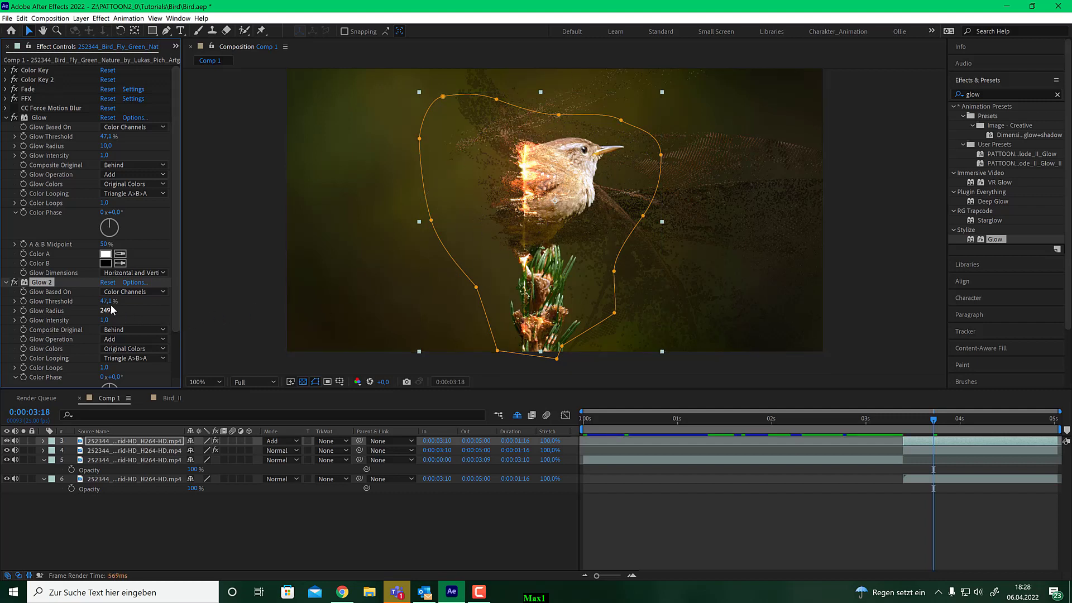
pyautogui.press('Return')
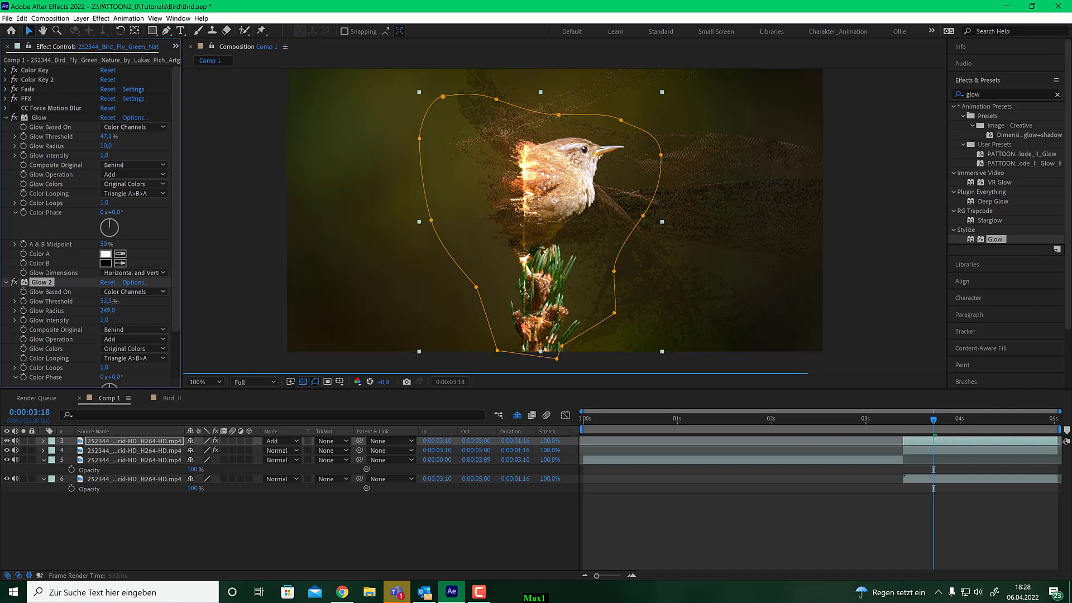
# - Collapse both Glow effects and re-enable CC Force Motion Blur on the duplicate and the original bird layer
pyautogui.click(6, 118)
pyautogui.click(7, 128)
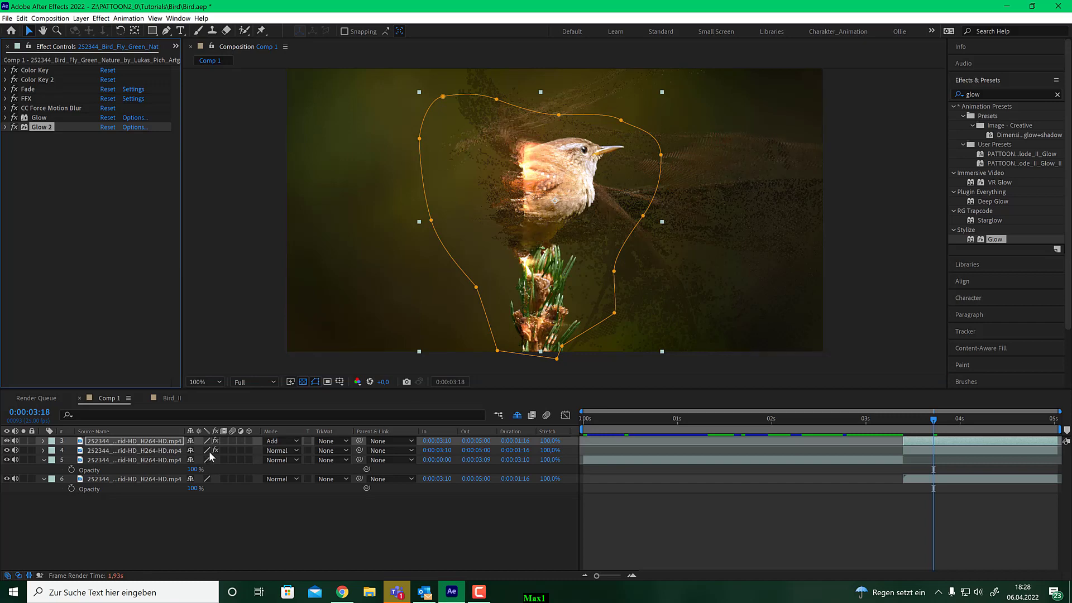
pyautogui.click(146, 451)
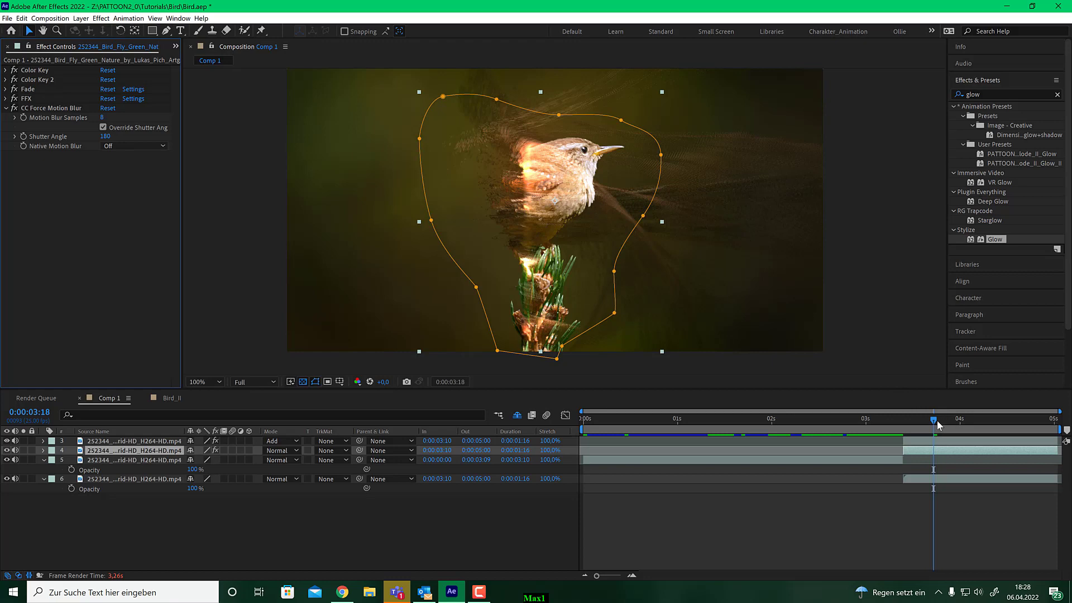
# - Preview the glowing particle dissolve with motion blur and inspect the frames around 0:00:03:20
pyautogui.moveTo(938, 425)
pyautogui.mouseDown()
pyautogui.moveTo(962, 426)
pyautogui.moveTo(924, 425)
pyautogui.mouseUp()
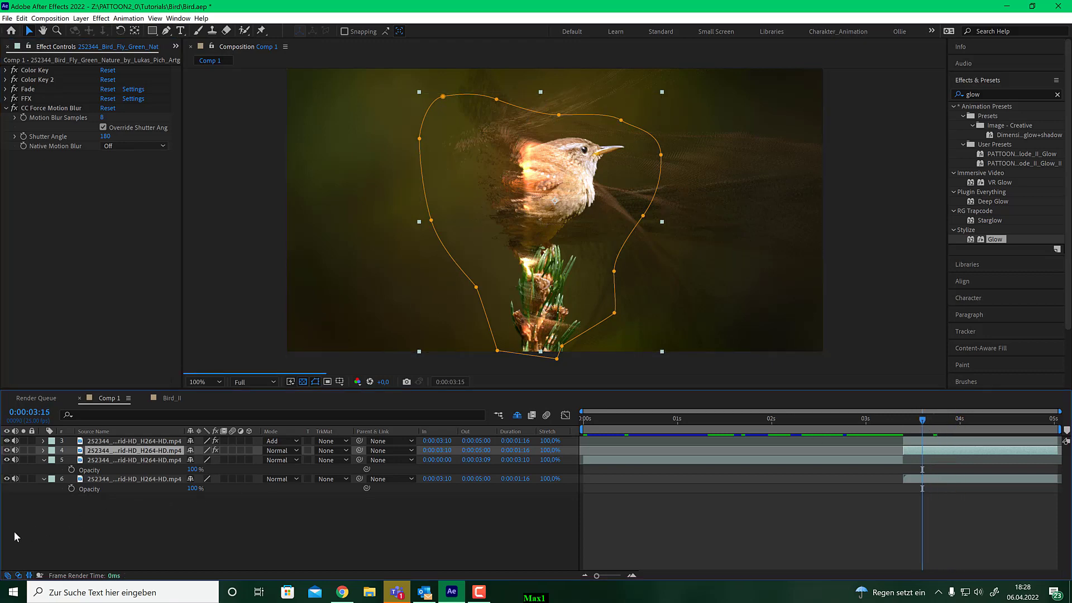
pyautogui.press('space')
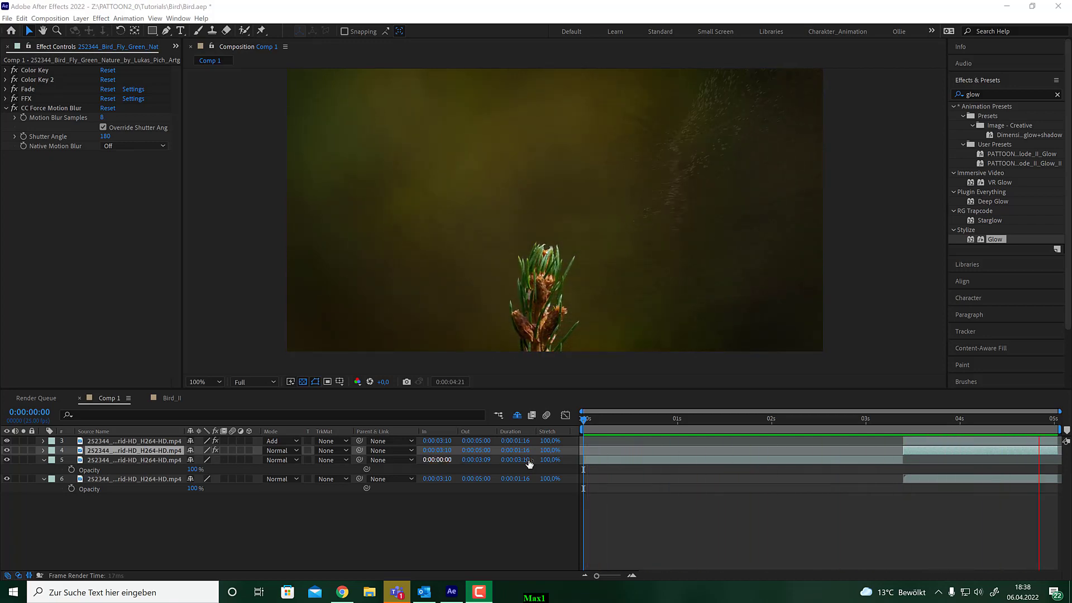
pyautogui.click(941, 420)
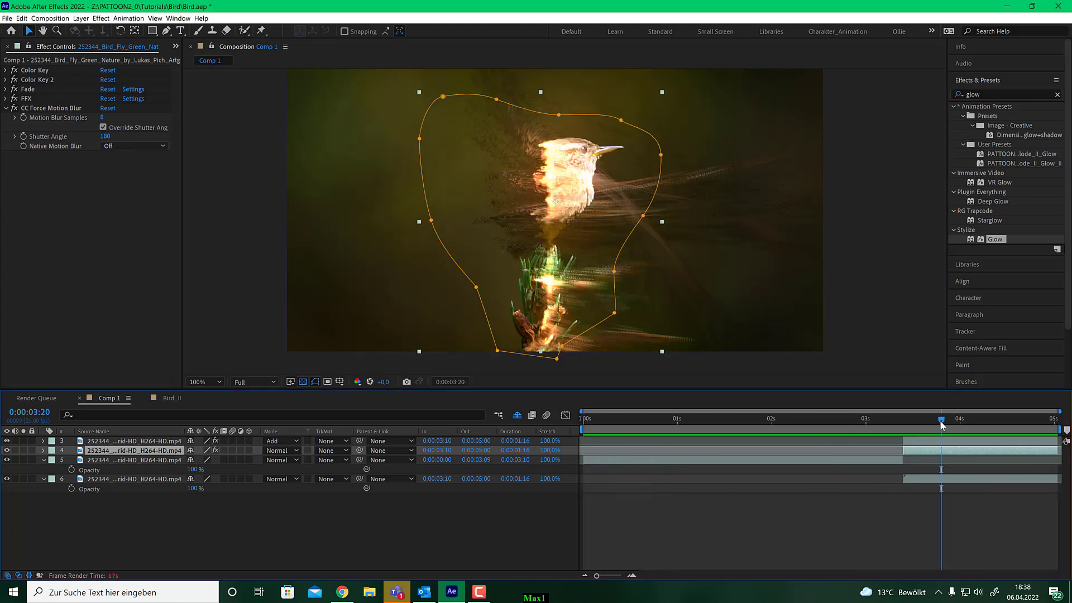
pyautogui.moveTo(939, 419)
pyautogui.mouseDown()
pyautogui.moveTo(911, 416)
pyautogui.moveTo(946, 410)
pyautogui.moveTo(942, 418)
pyautogui.mouseUp()
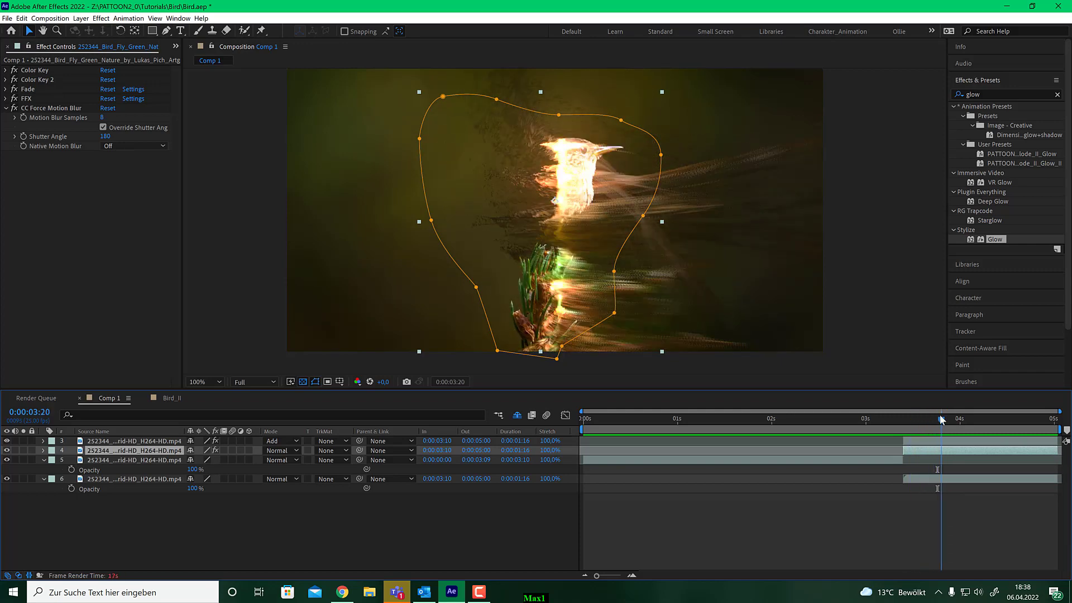